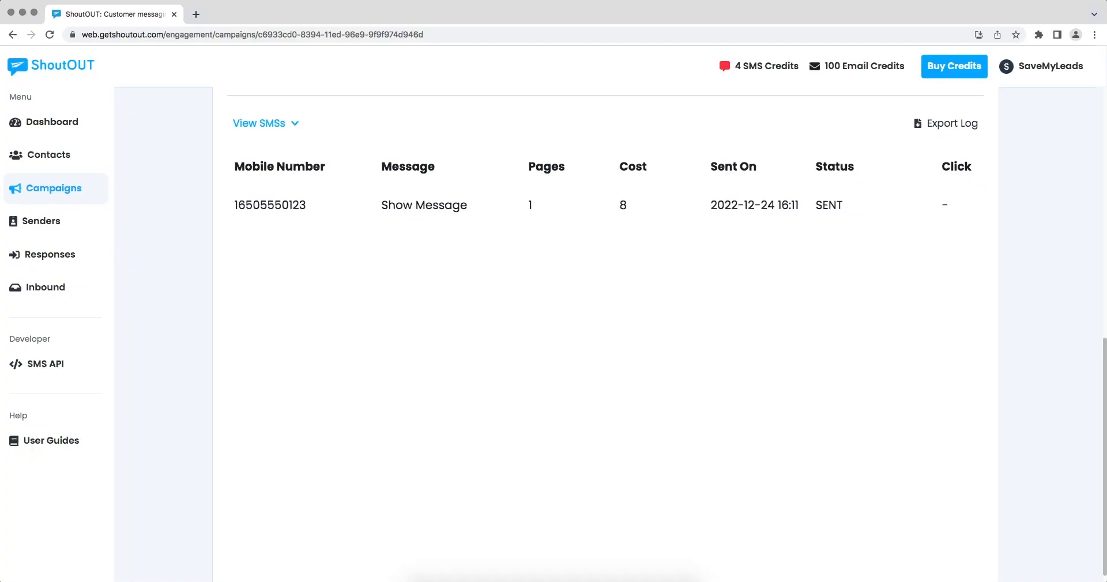
- Open the sent message in the campaign's SMS log and read its full text
click(414, 209)
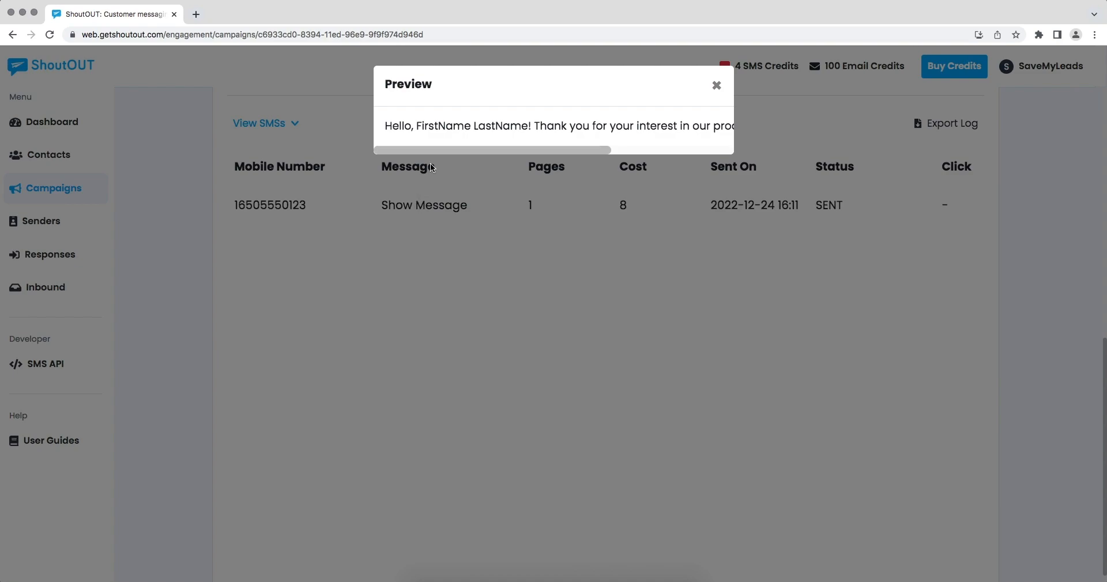
drag(434, 148, 553, 154)
drag(552, 154, 557, 154)
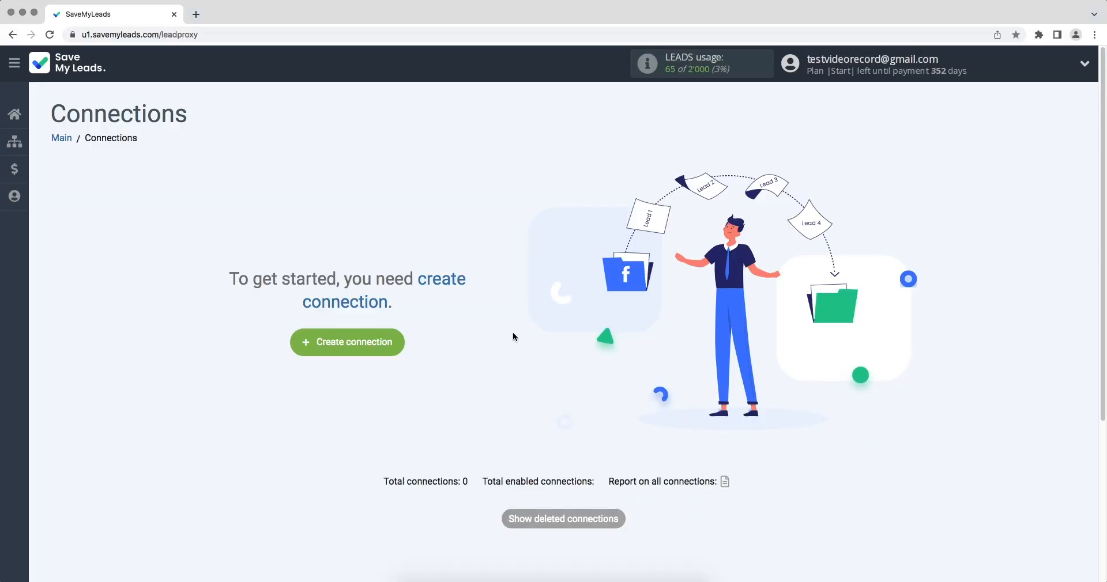
- In SaveMyLeads, create a new connection from Google Lead Form to ShoutOUT with the Send SMS action
click(308, 345)
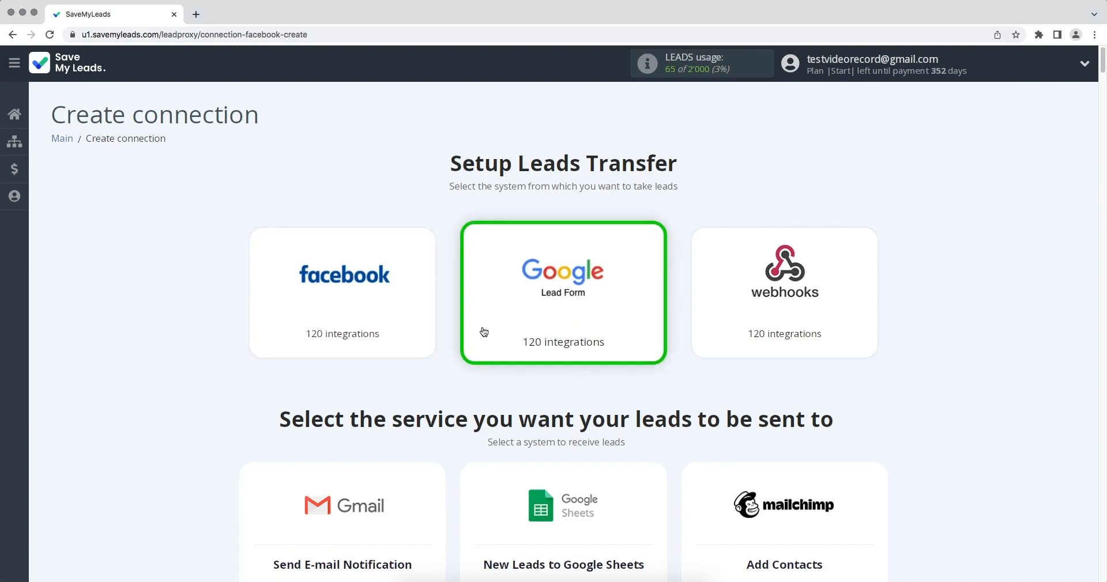
scroll(484, 332, down, 13)
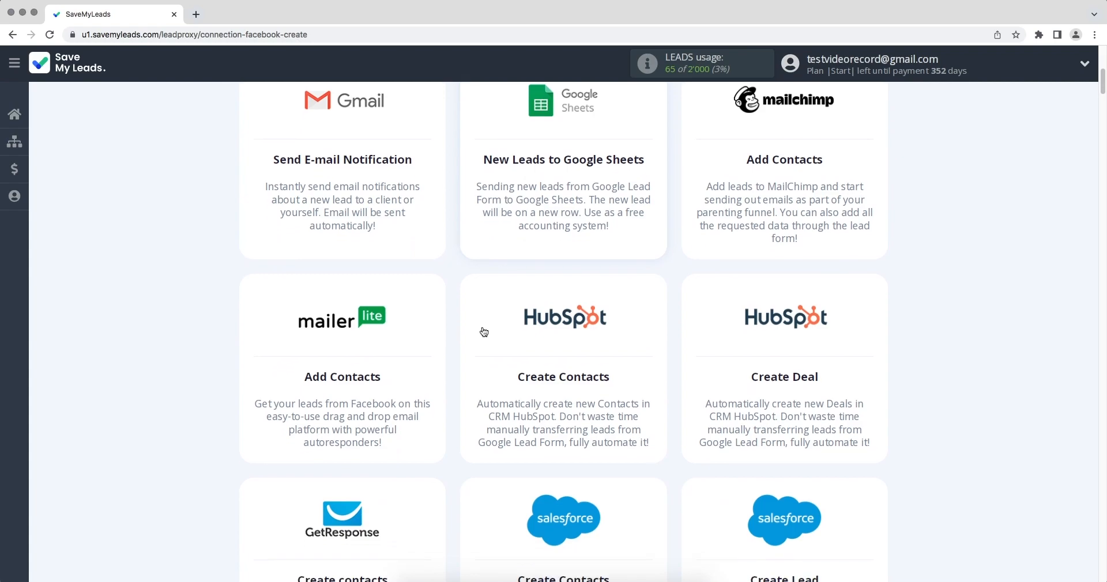
scroll(484, 332, down, 16)
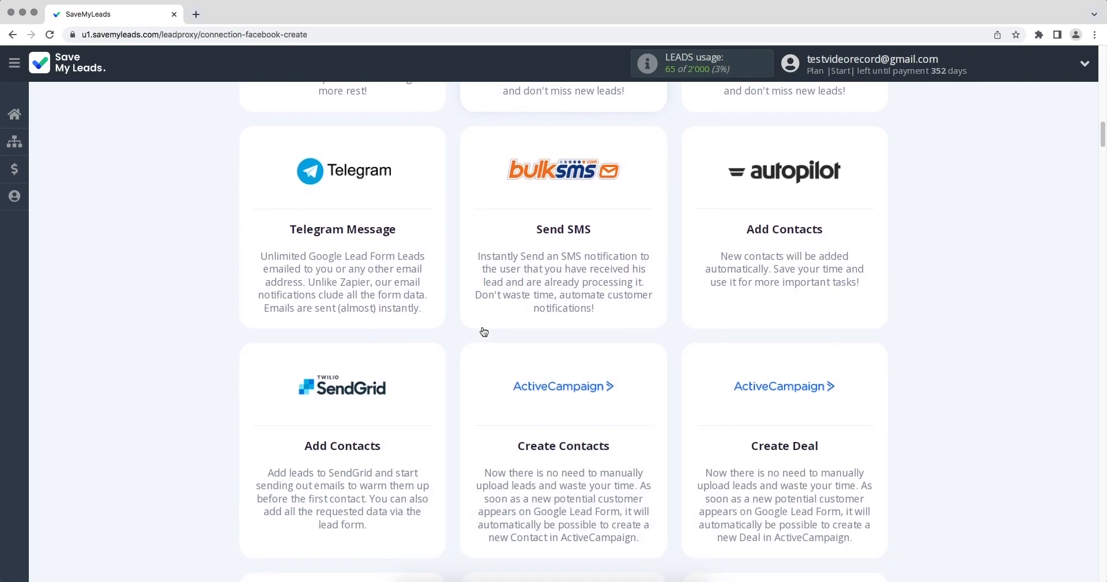
scroll(484, 332, down, 14)
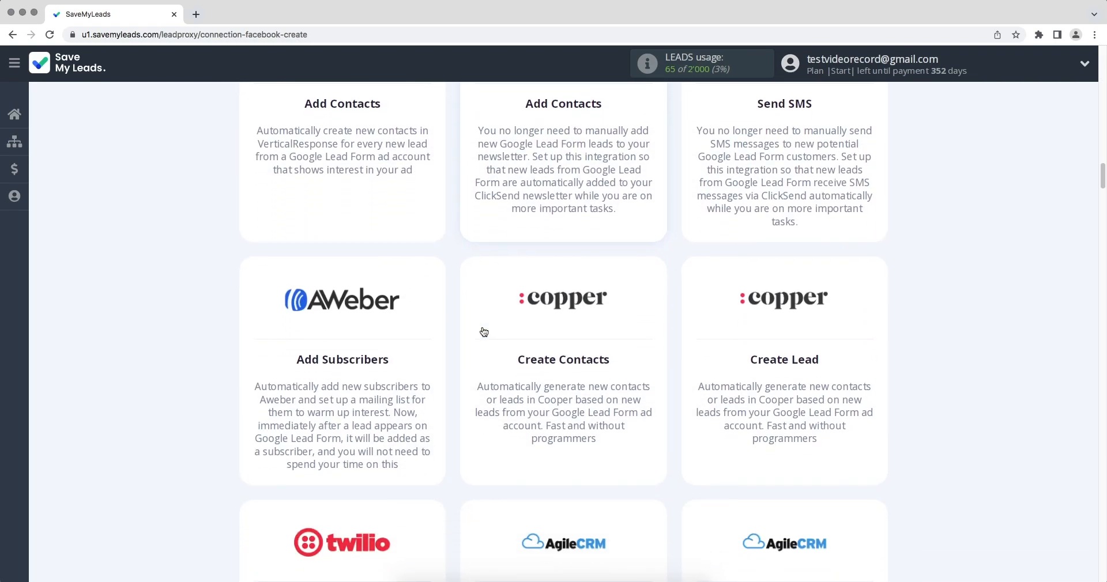
scroll(484, 332, down, 12)
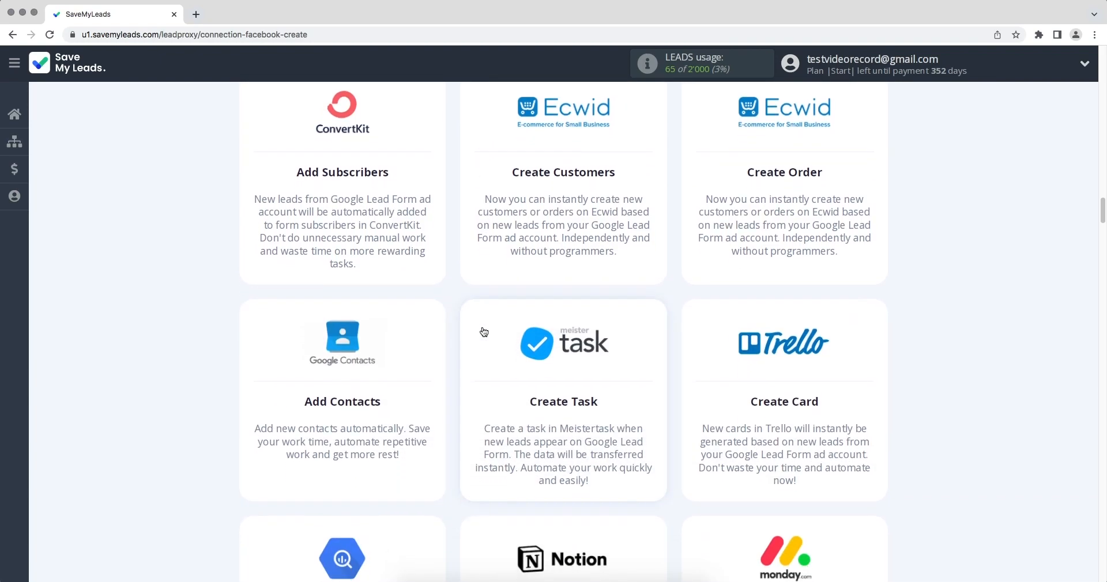
scroll(484, 332, down, 14)
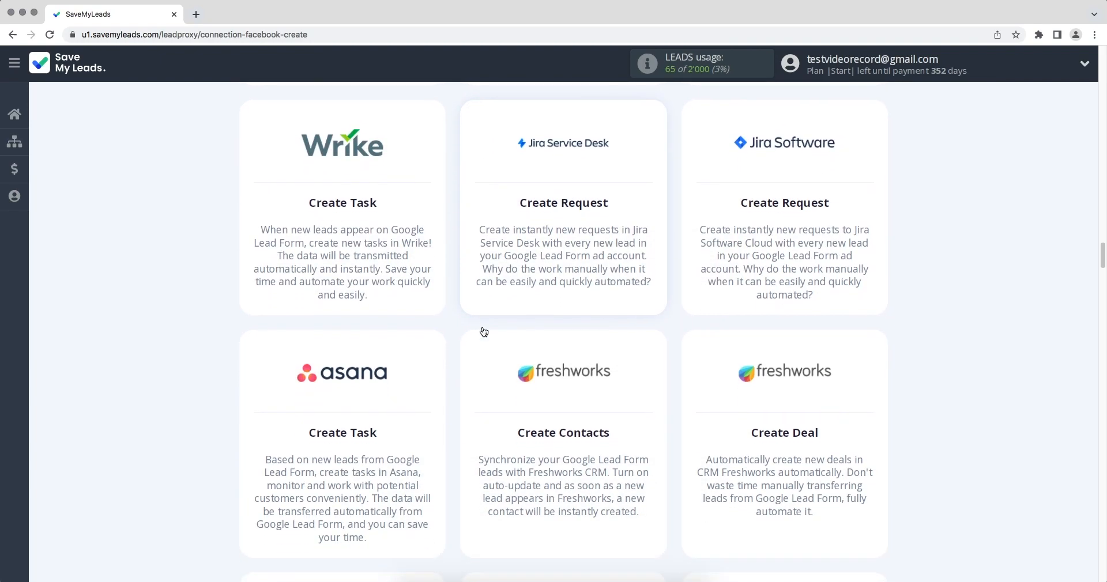
scroll(484, 332, down, 1)
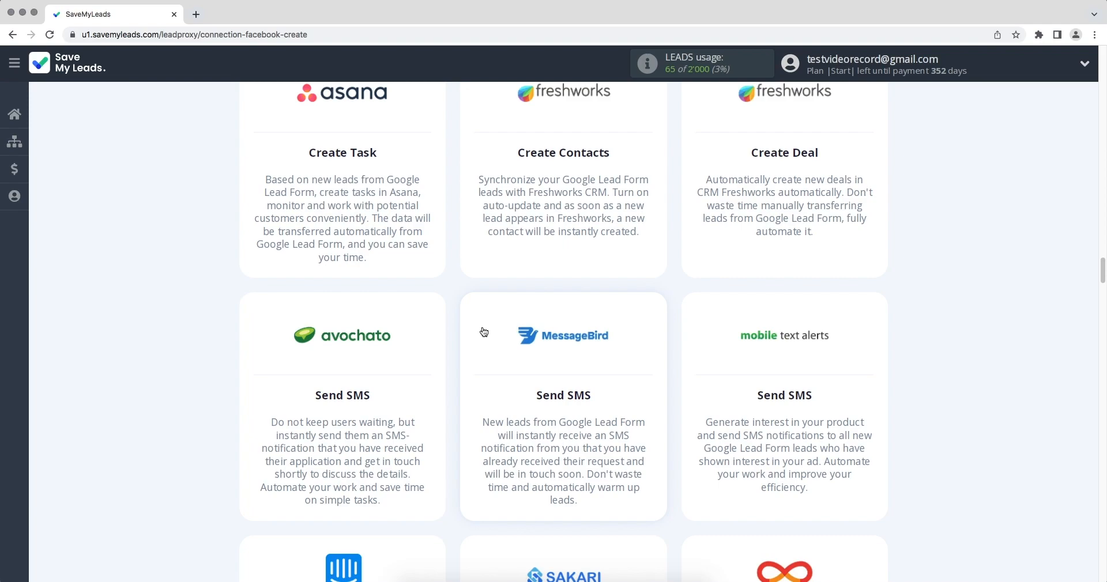
scroll(484, 333, down, 12)
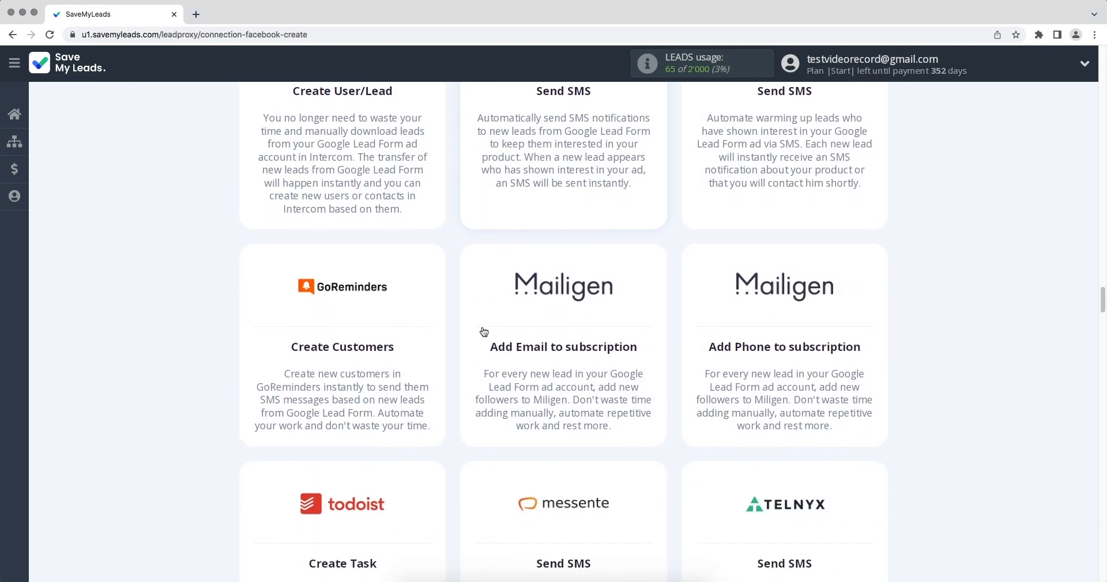
scroll(483, 331, down, 12)
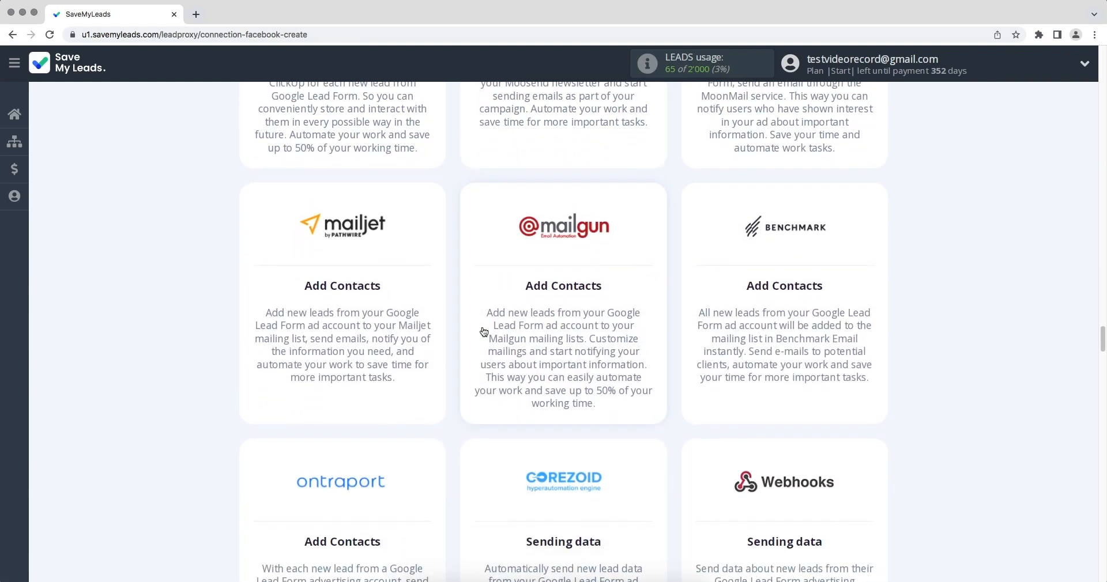
scroll(484, 332, down, 12)
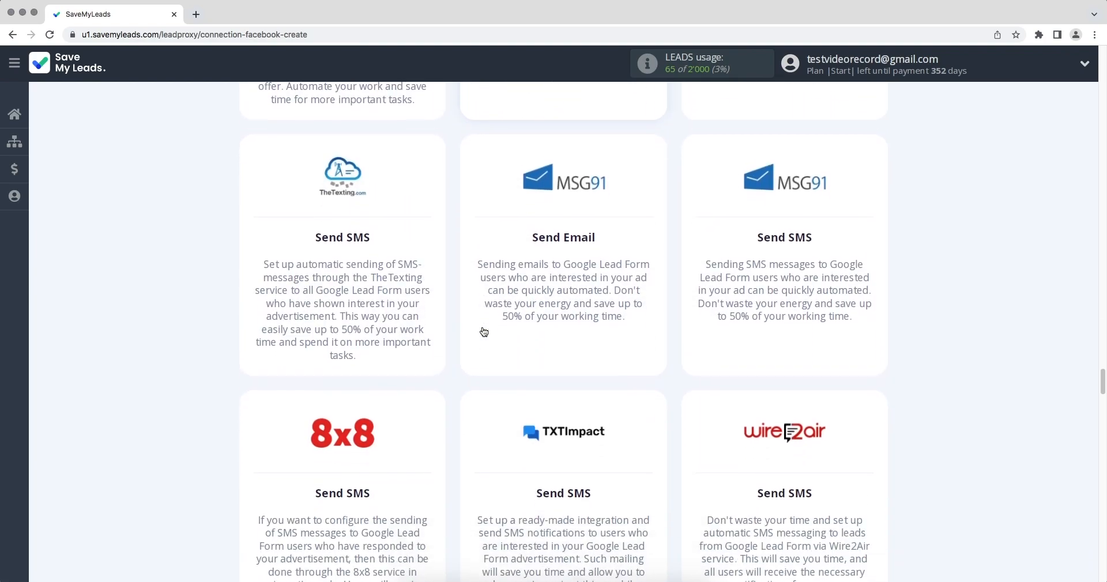
scroll(483, 332, down, 11)
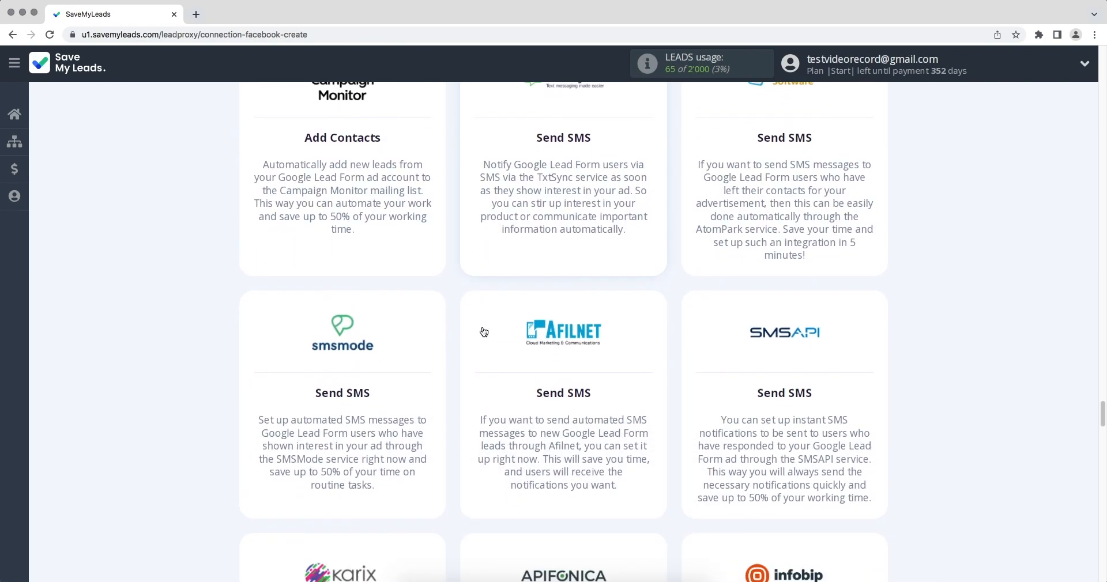
scroll(484, 332, down, 5)
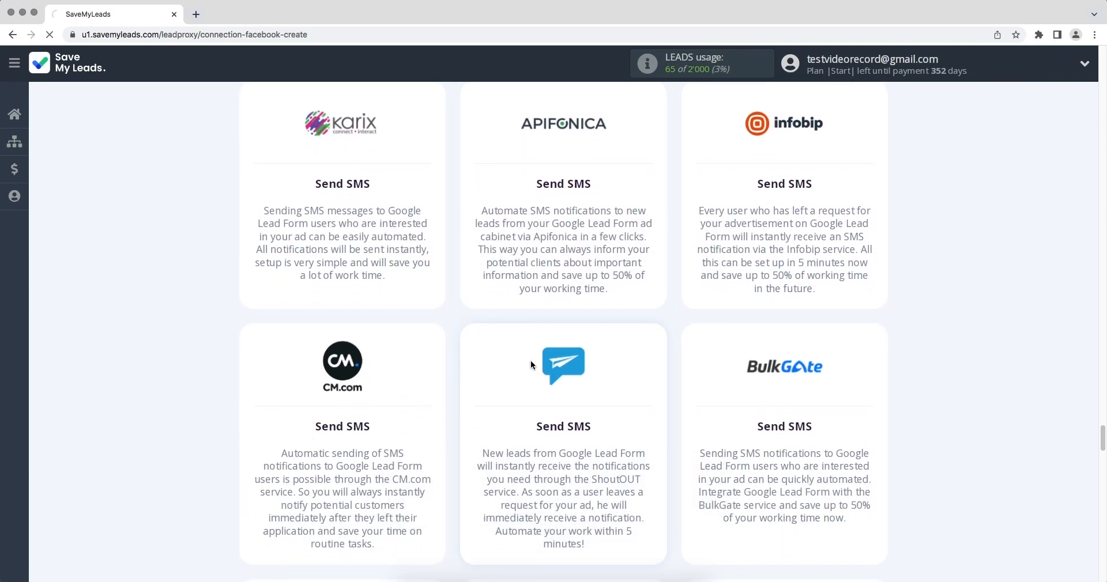
click(529, 363)
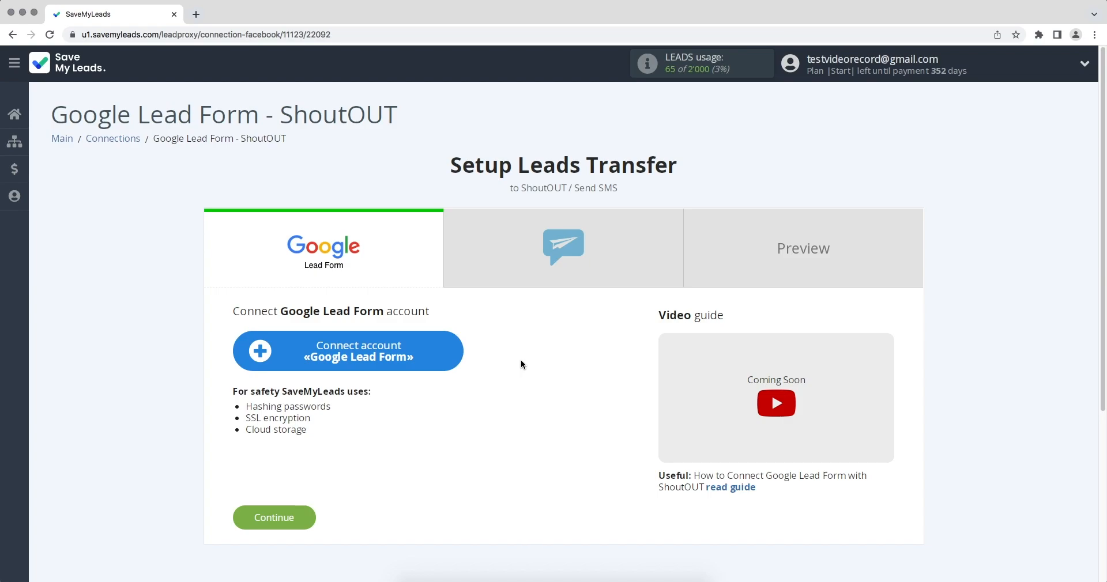
- Connect a Google Lead Form account under its suggested name and select it for the connection
click(261, 352)
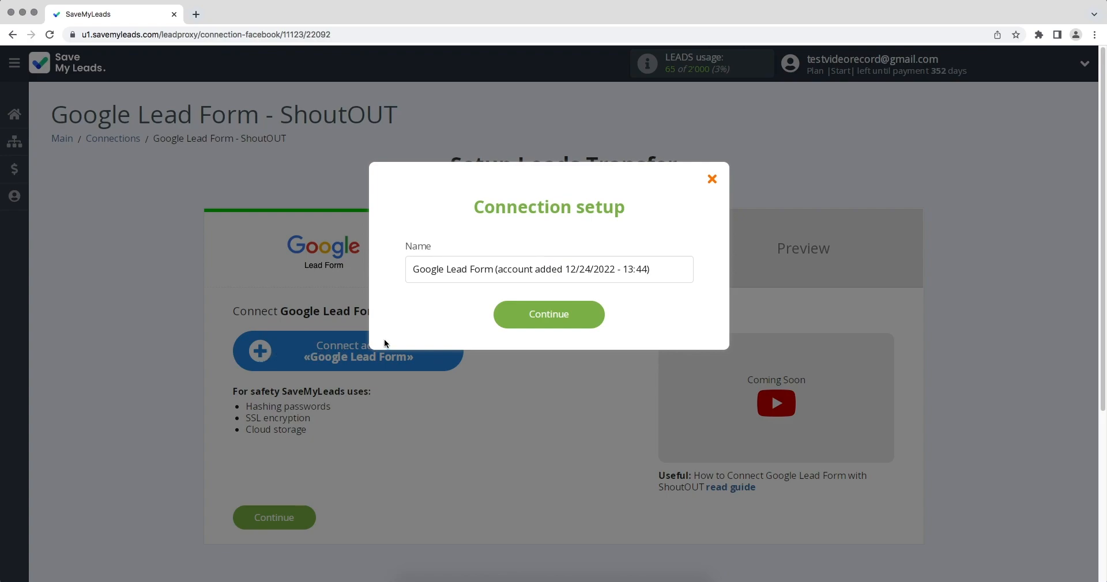
click(512, 323)
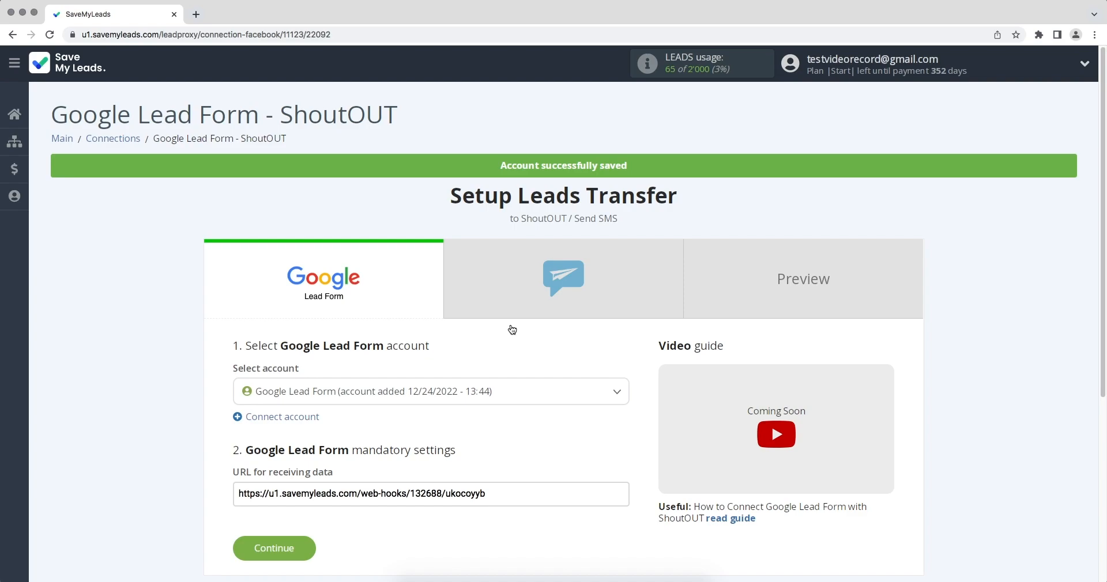
click(479, 391)
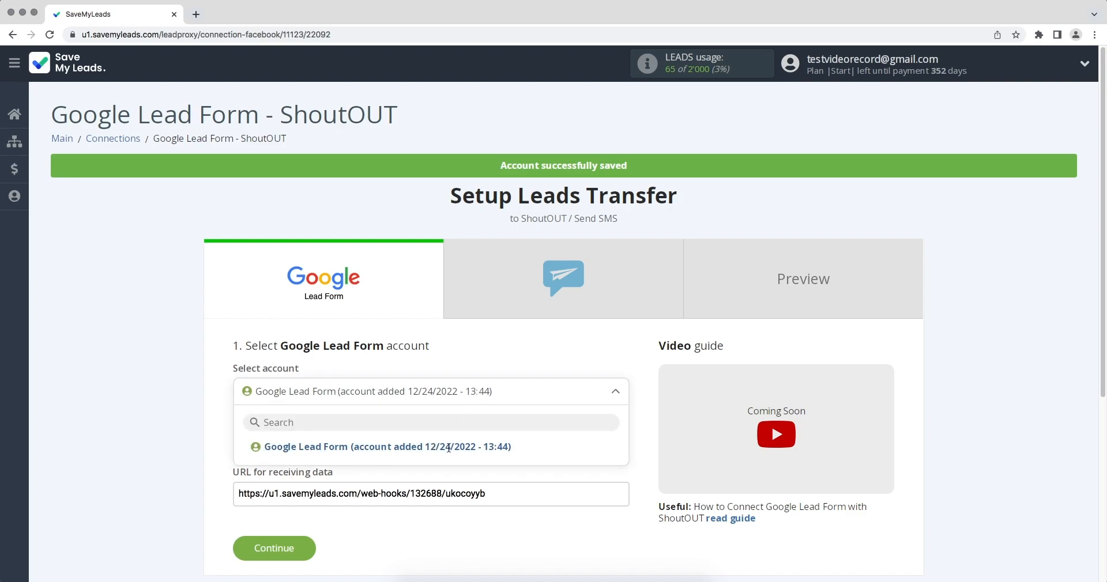
click(449, 447)
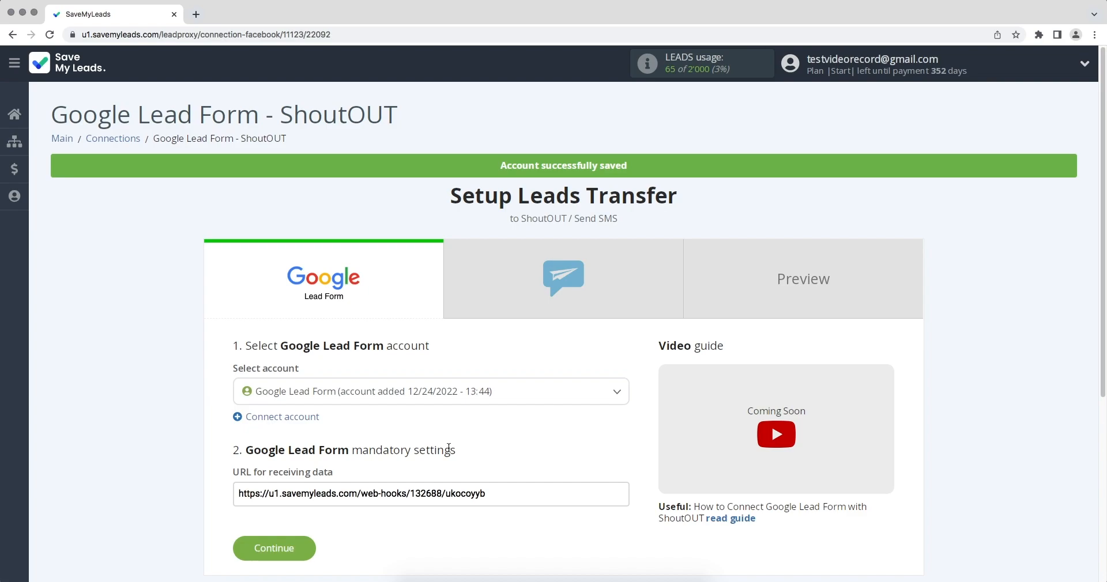
- Copy the whole URL for receiving data from the Google Lead Form mandatory settings
drag(491, 493, 238, 494)
right_click(250, 496)
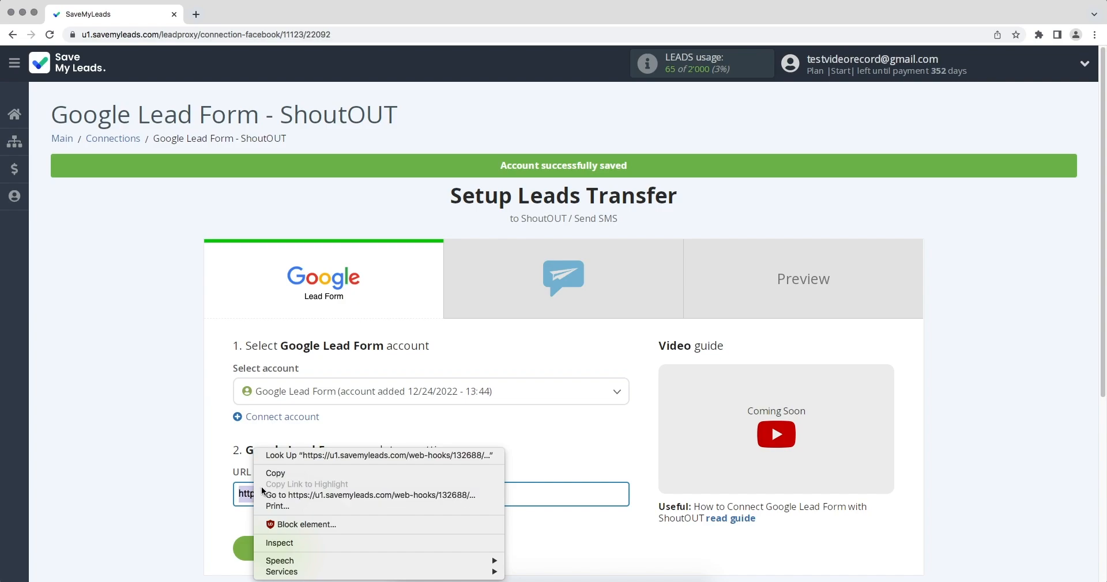
click(268, 476)
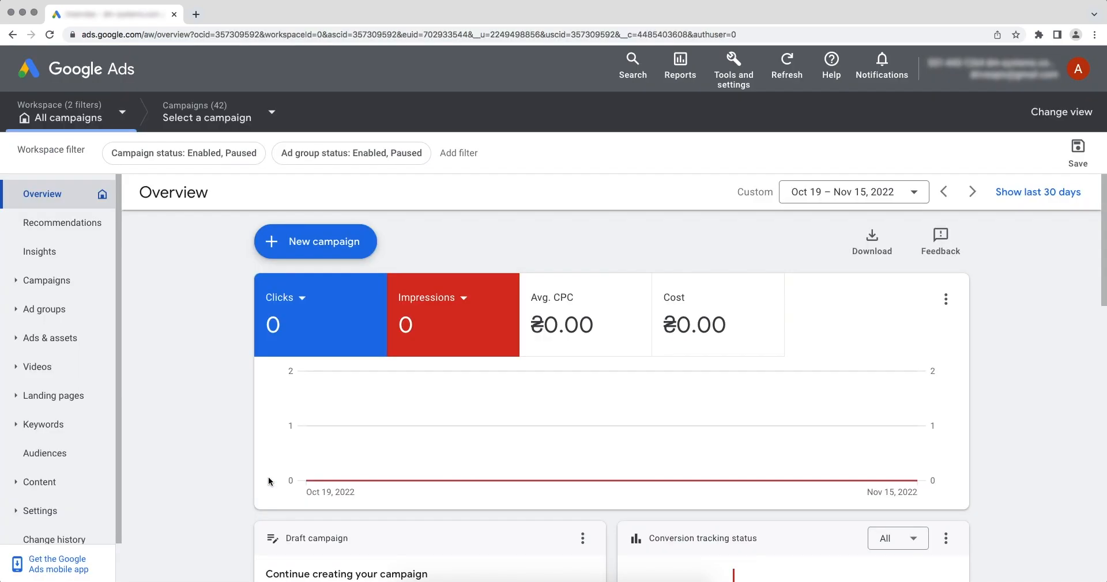
- Switch to Google Ads and open the account-level lead form asset "Google Lead Form" for editing
click(87, 349)
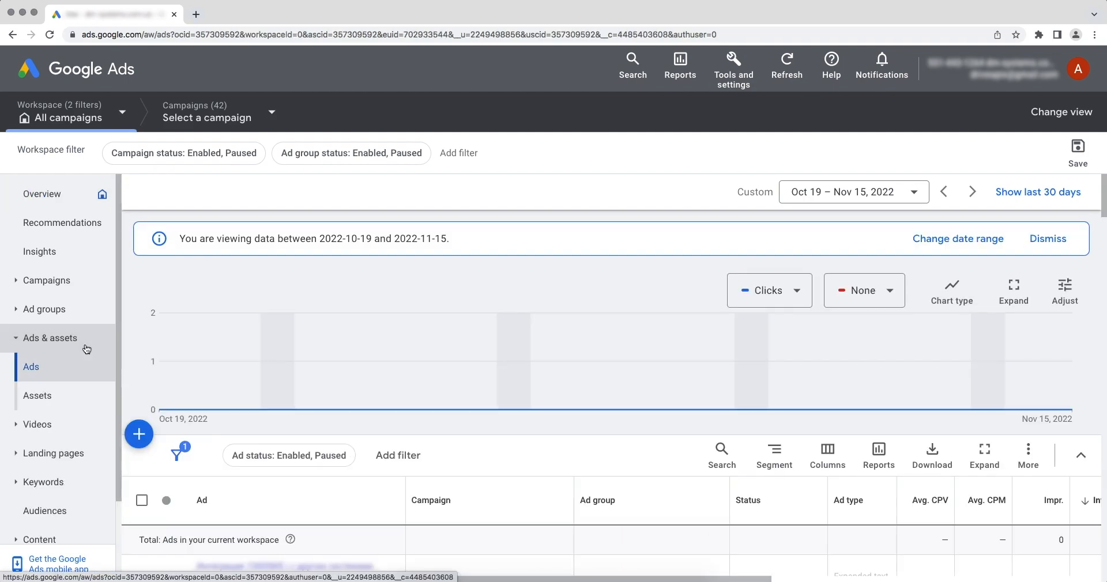
click(41, 396)
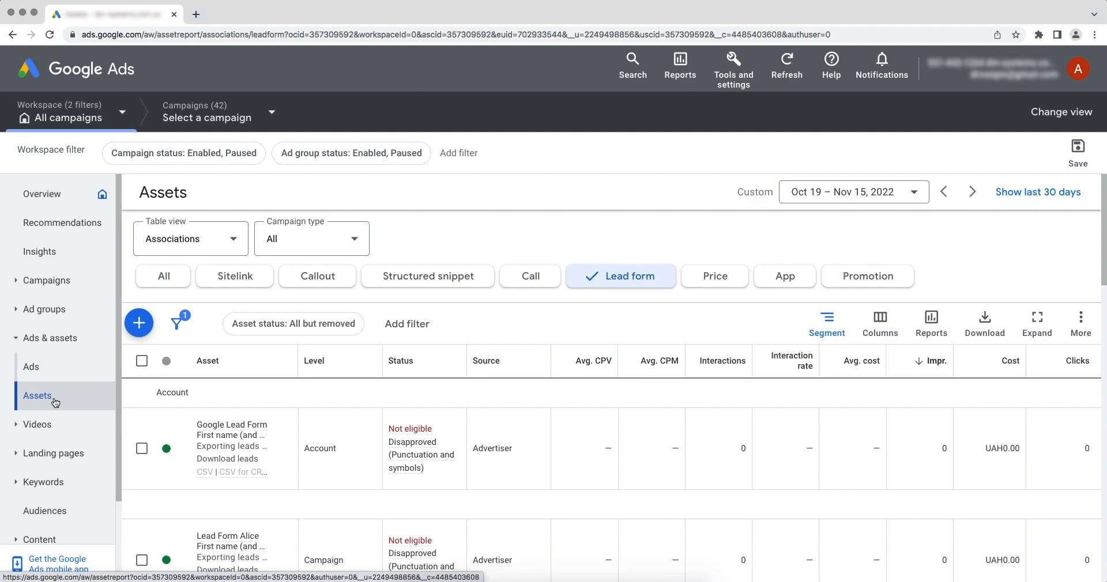
click(217, 436)
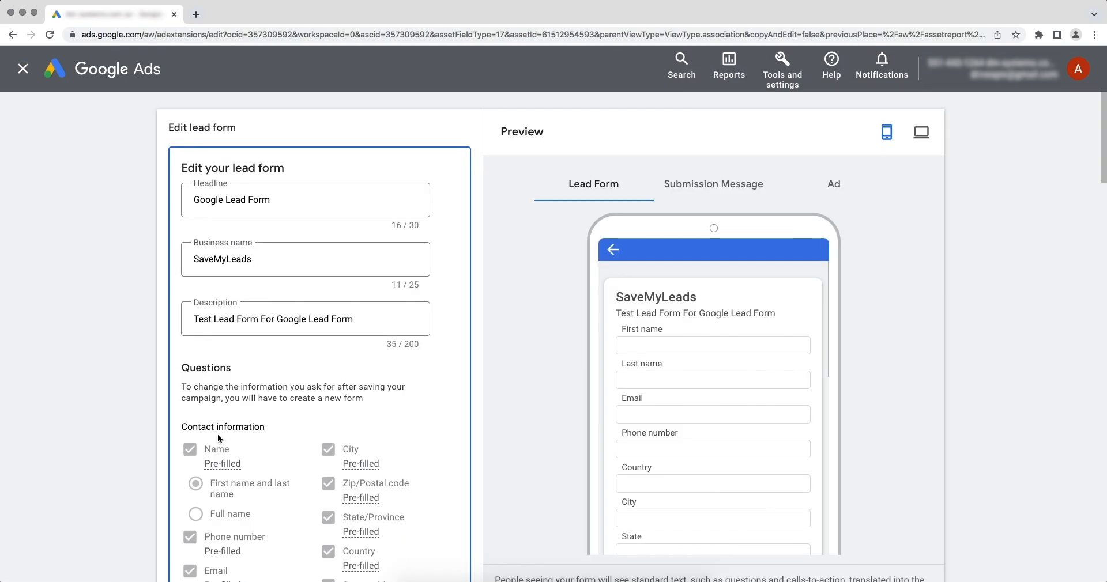
- Expand the other data integration options for exporting leads and paste the copied address as the Webhook URL
scroll(218, 436, down, 10)
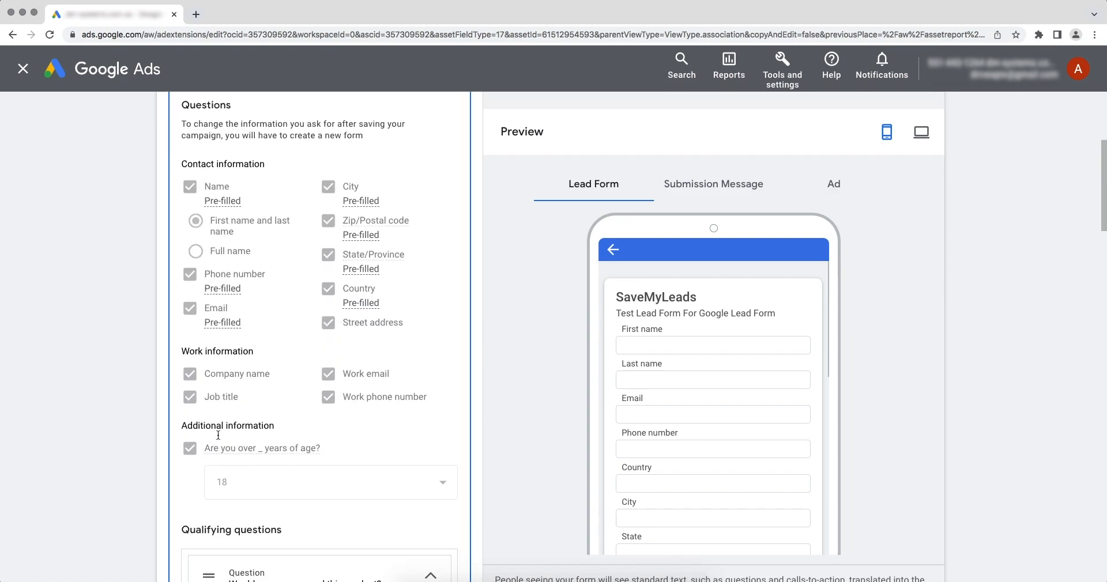
scroll(218, 436, down, 20)
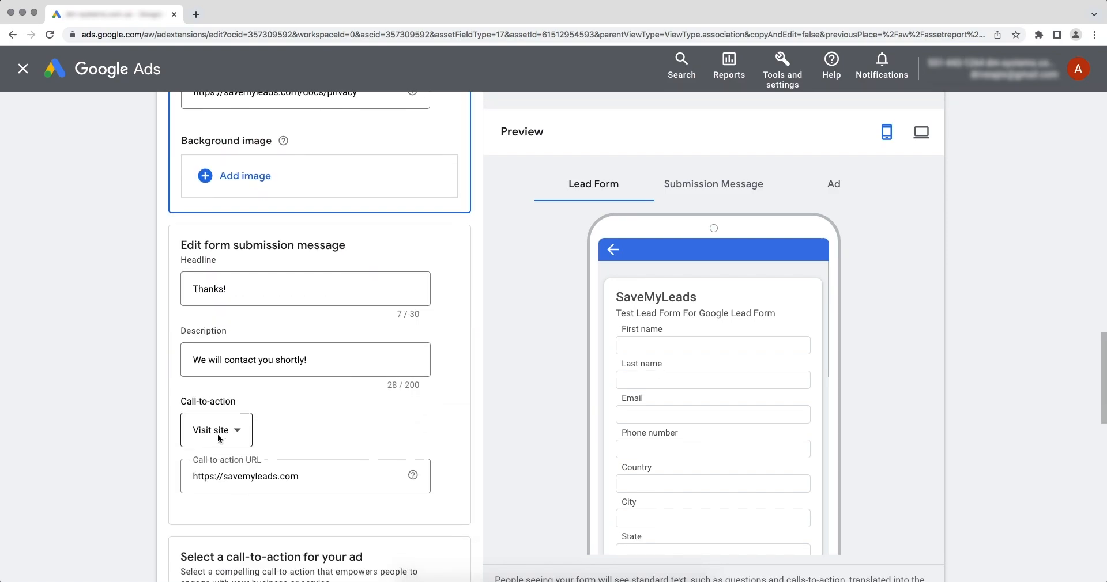
scroll(217, 435, down, 12)
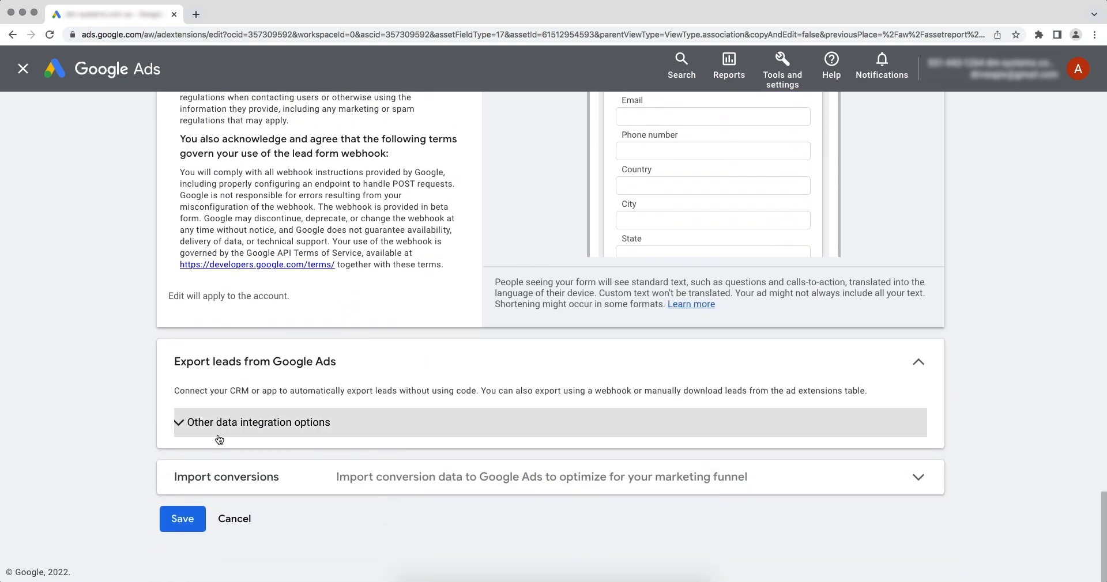
click(182, 425)
scroll(182, 424, down, 5)
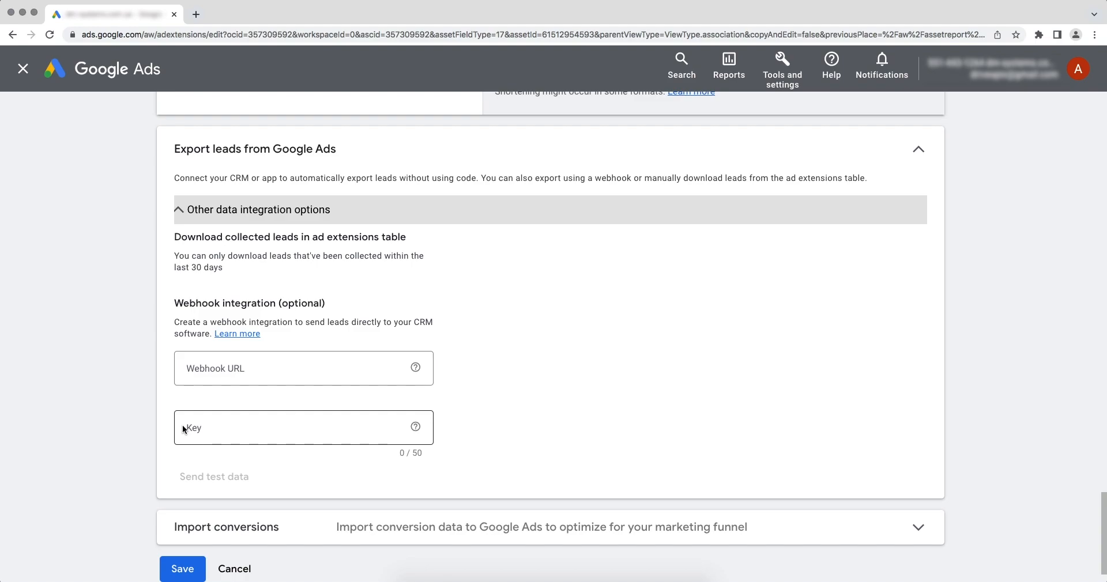
right_click(224, 368)
click(249, 439)
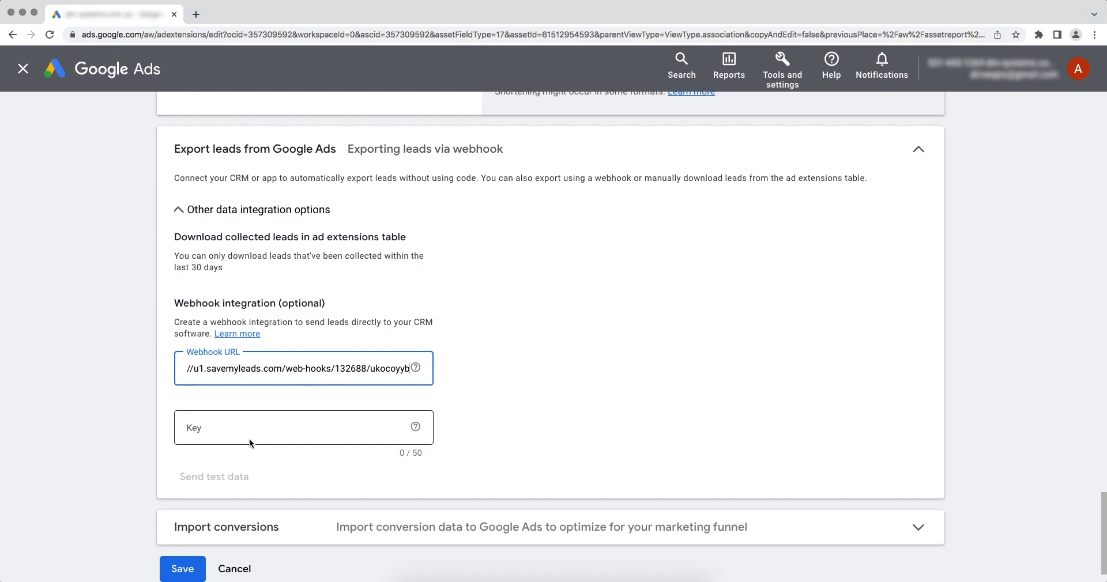
- Copy the part of the webhook URL after its final slash and paste it as the webhook key
drag(369, 373, 415, 372)
right_click(392, 372)
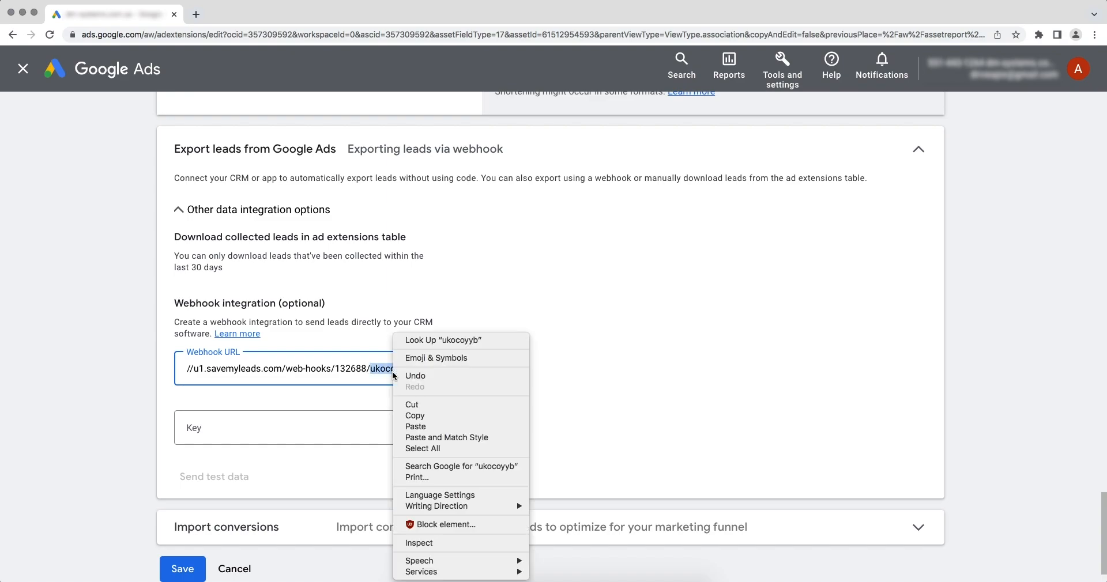
click(406, 414)
right_click(215, 427)
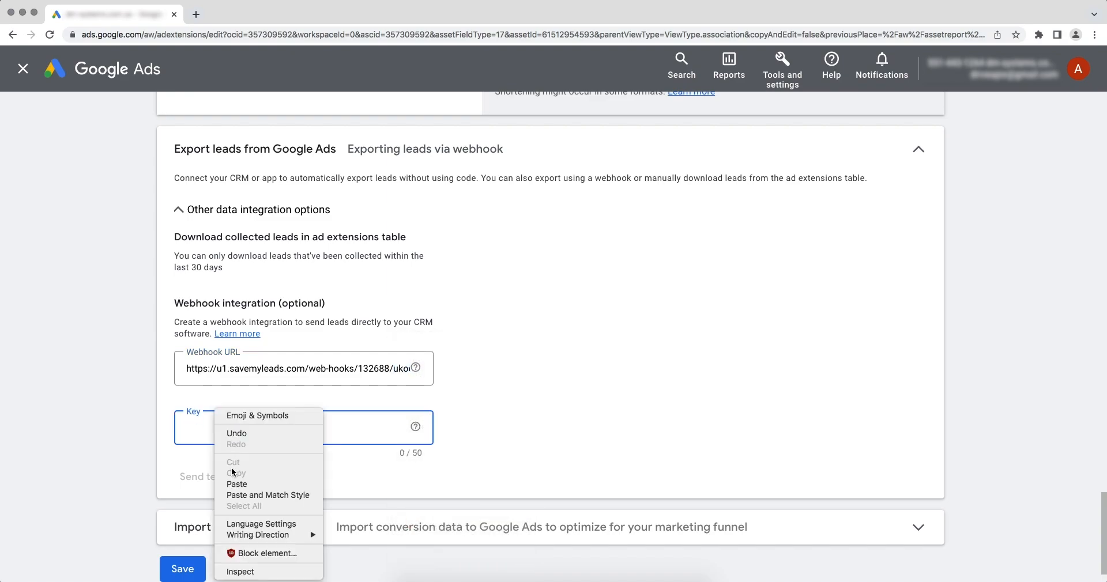
click(236, 486)
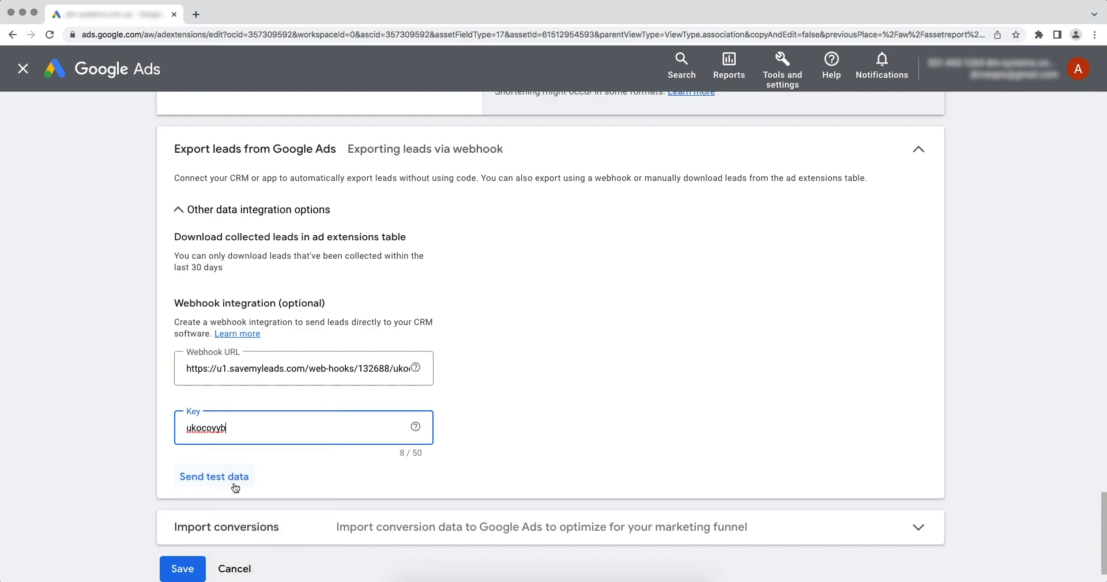
- Send test data through the webhook integration and save the lead form
click(202, 480)
scroll(200, 479, down, 3)
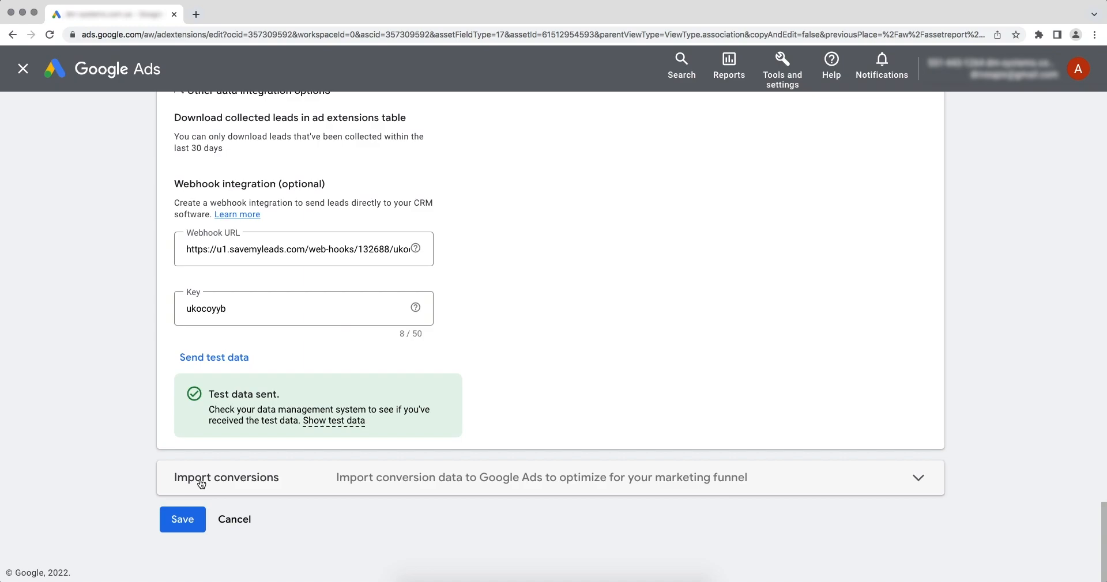
click(185, 515)
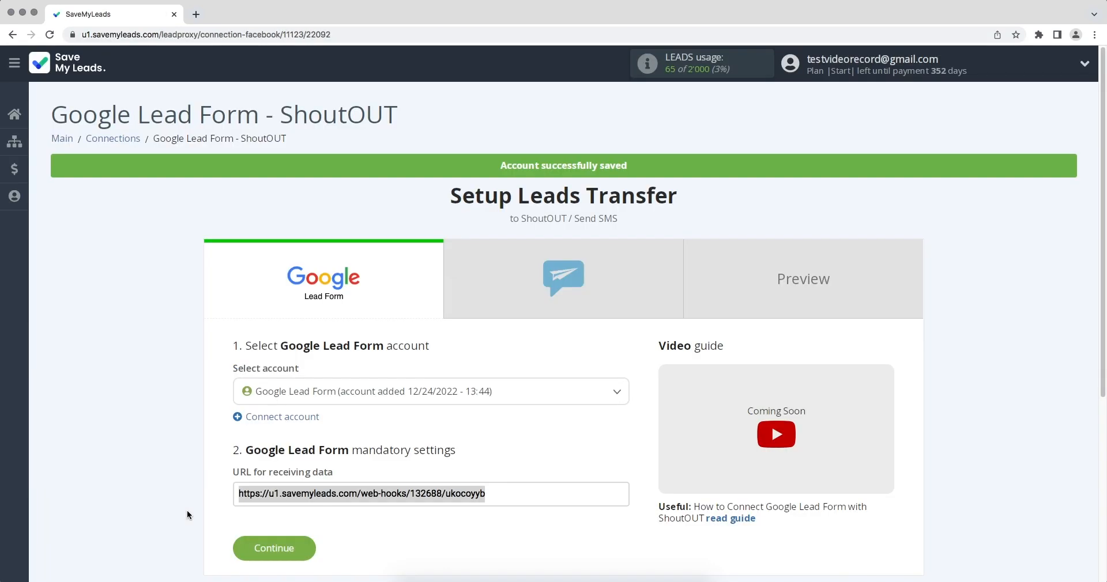
- Start connecting a ShoutOUT account, switch to ShoutOUT, and create and copy a new API key from the account profile
click(266, 546)
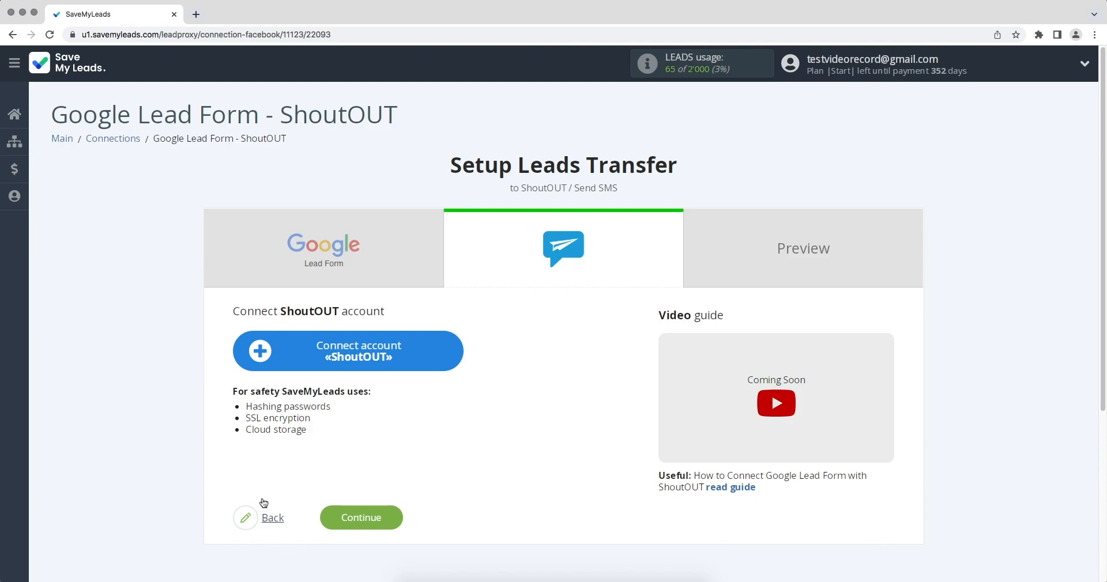
click(255, 355)
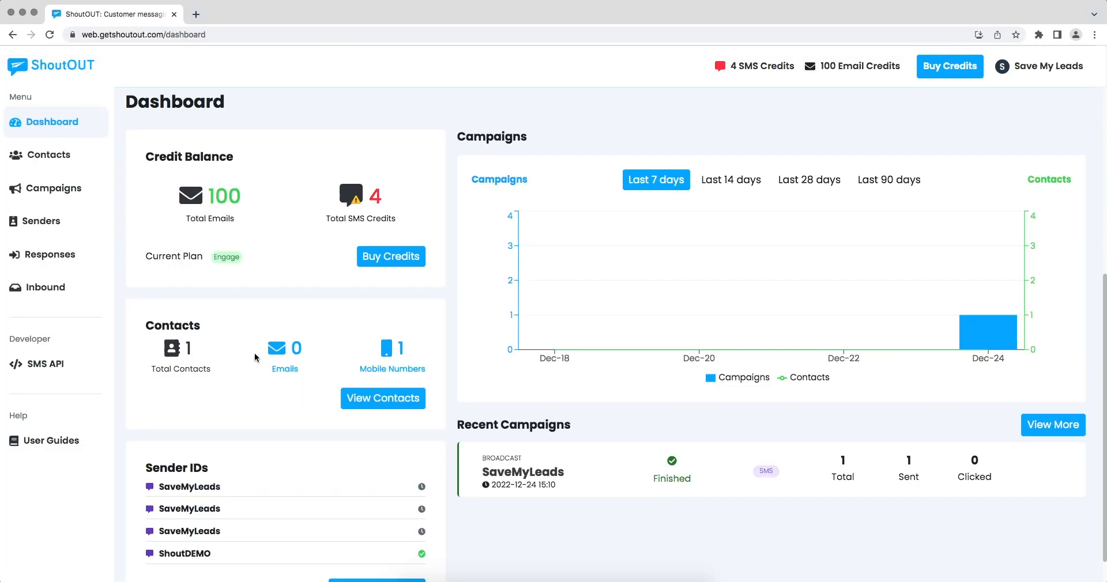
click(1056, 72)
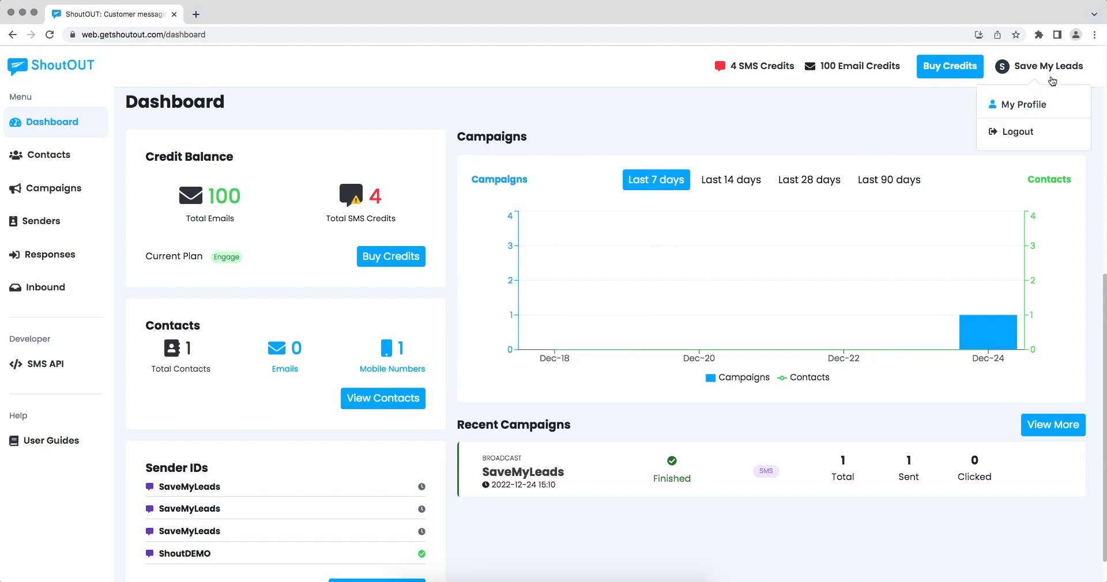
click(1026, 108)
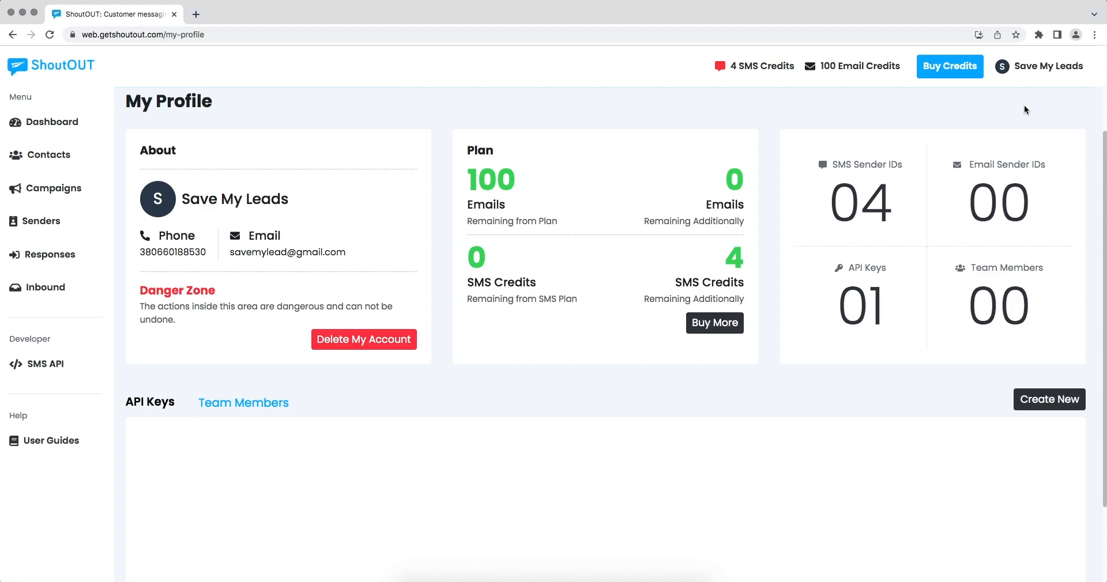
click(1043, 399)
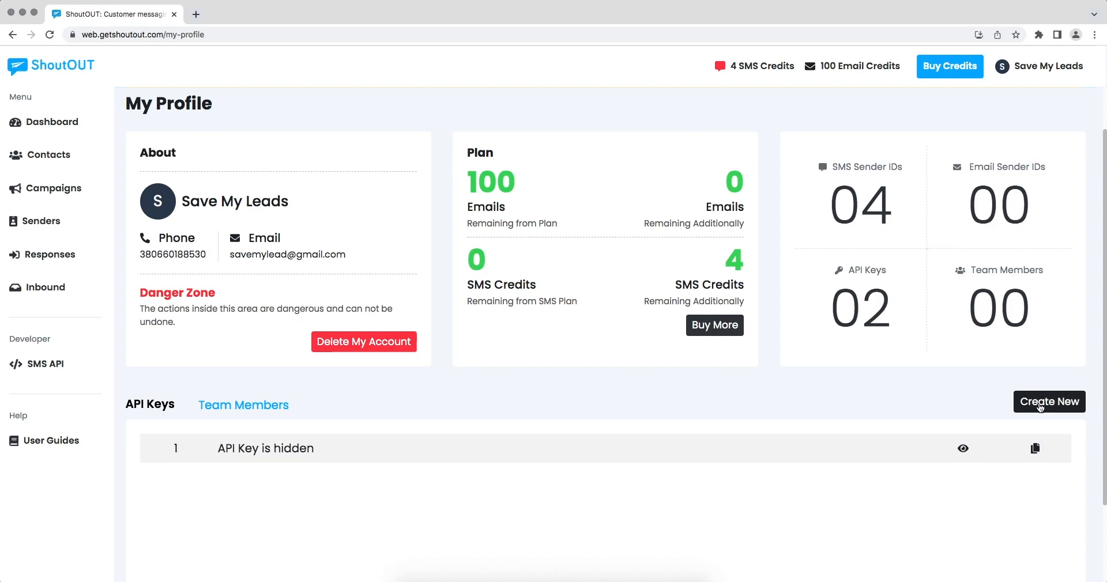
click(1036, 448)
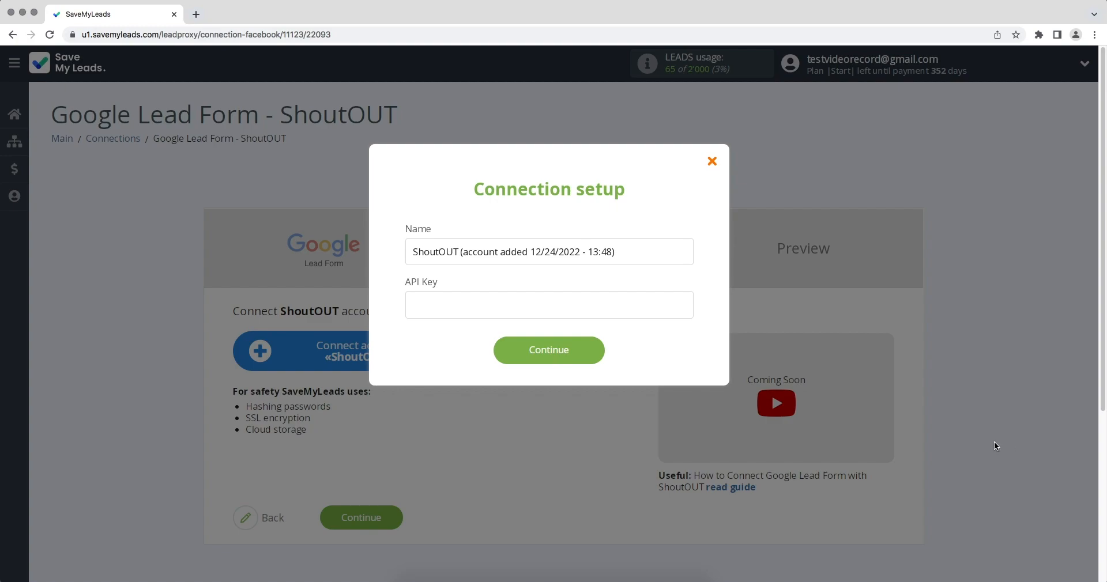
- Paste the copied API key into the connection setup, save it, and select the added ShoutOUT account for the transfer
right_click(573, 305)
click(587, 378)
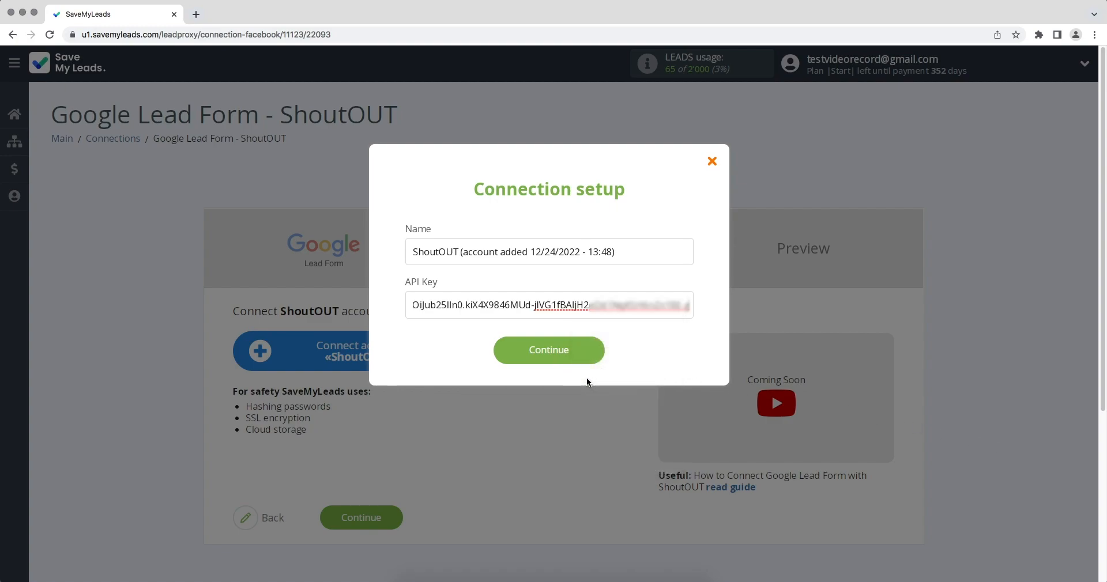
click(542, 358)
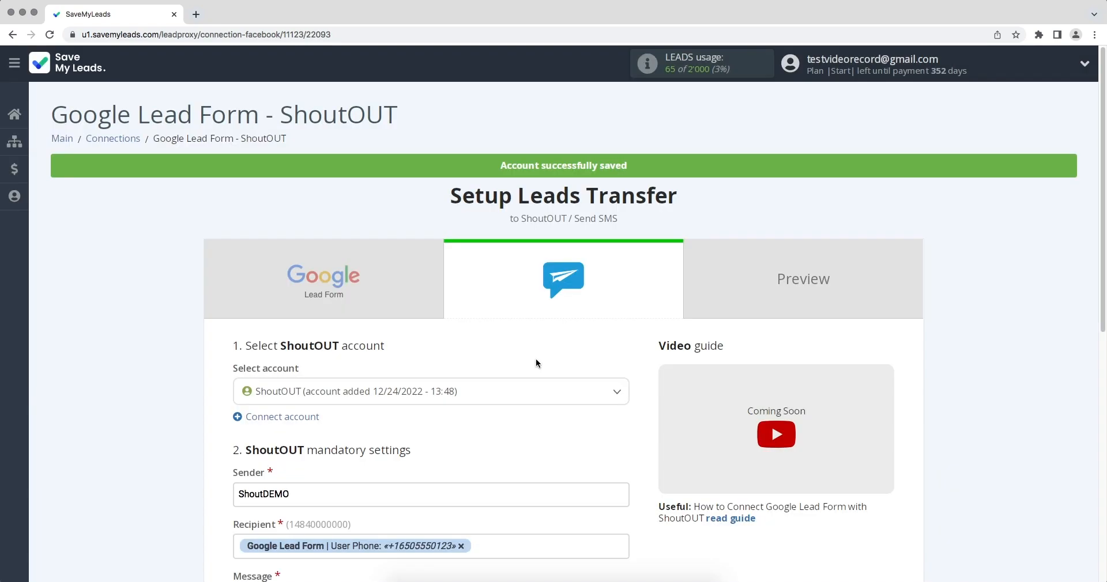
click(464, 392)
click(446, 448)
- Look through the variables available for the SMS message and accept the ShoutOUT mandatory settings
scroll(232, 473, down, 2)
scroll(233, 475, down, 1)
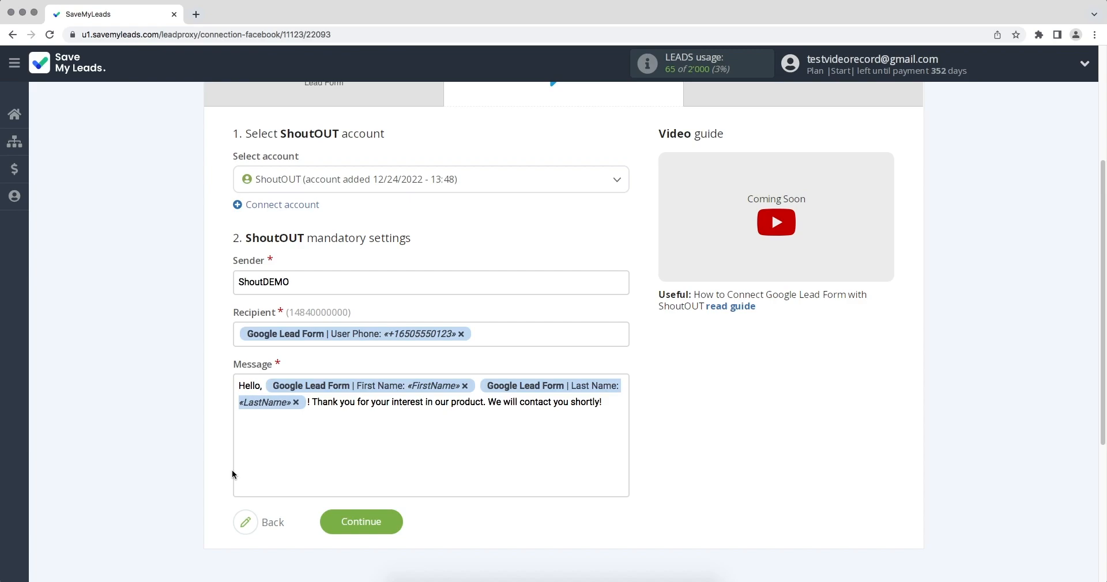
click(624, 418)
drag(624, 368, 626, 442)
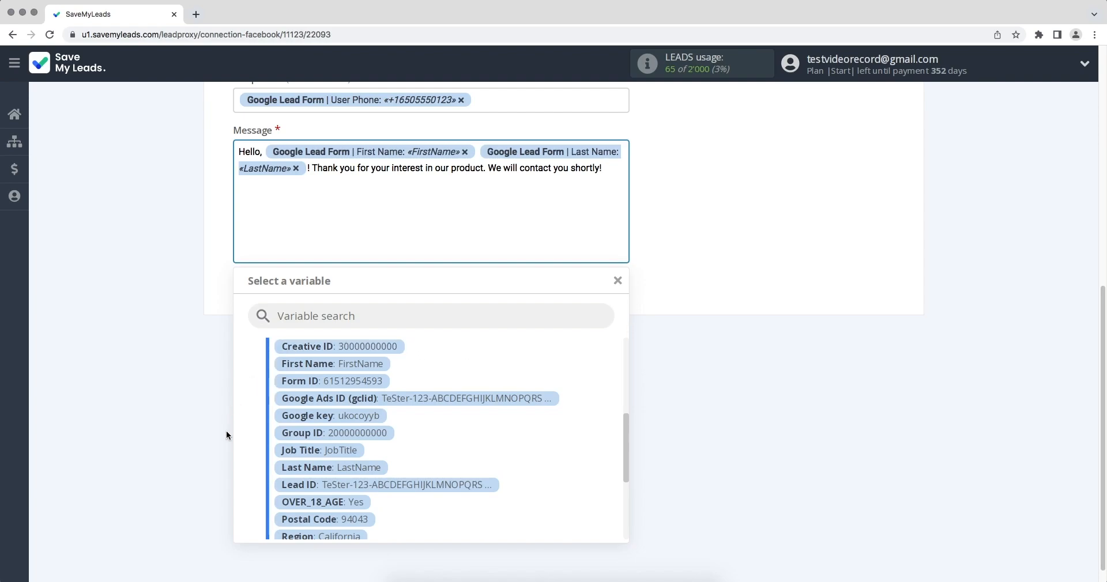
click(709, 509)
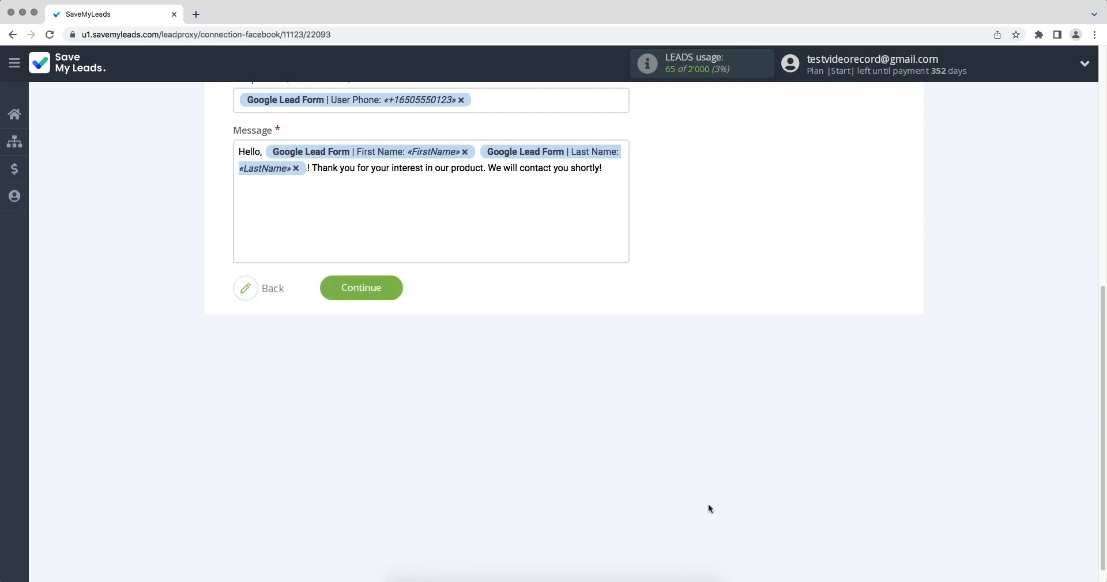
click(331, 297)
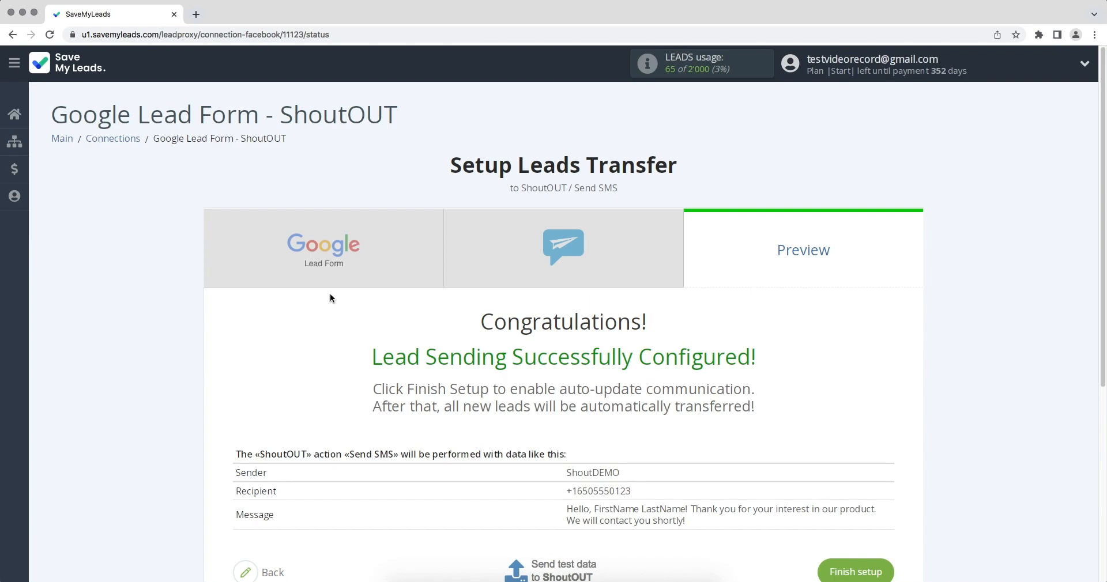
- Send test data to ShoutOUT, and switch to ShoutOUT to view the sent SMS's text in the campaign log
scroll(330, 294, down, 2)
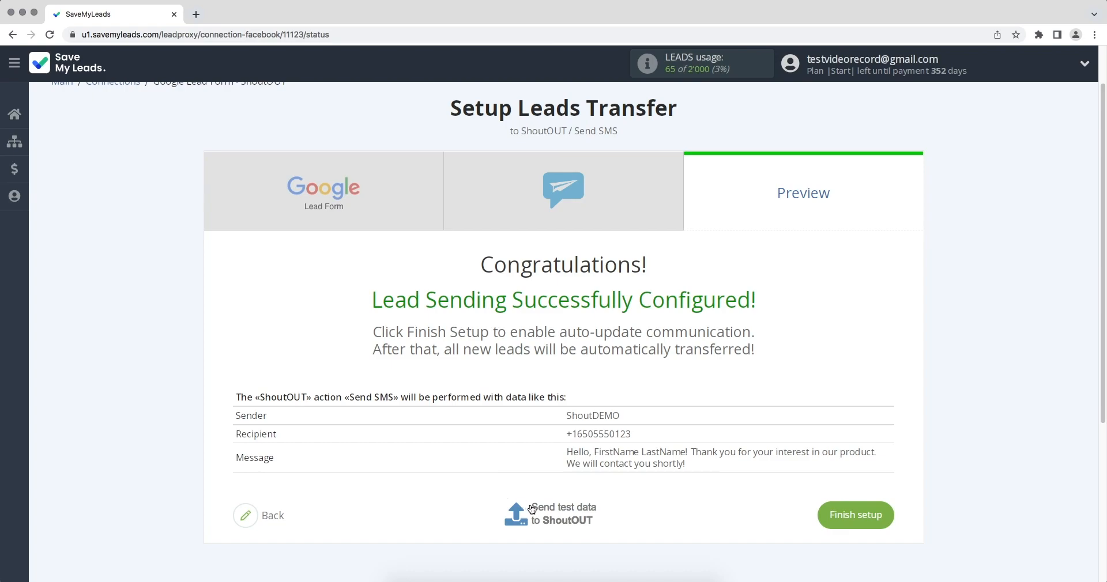
click(531, 511)
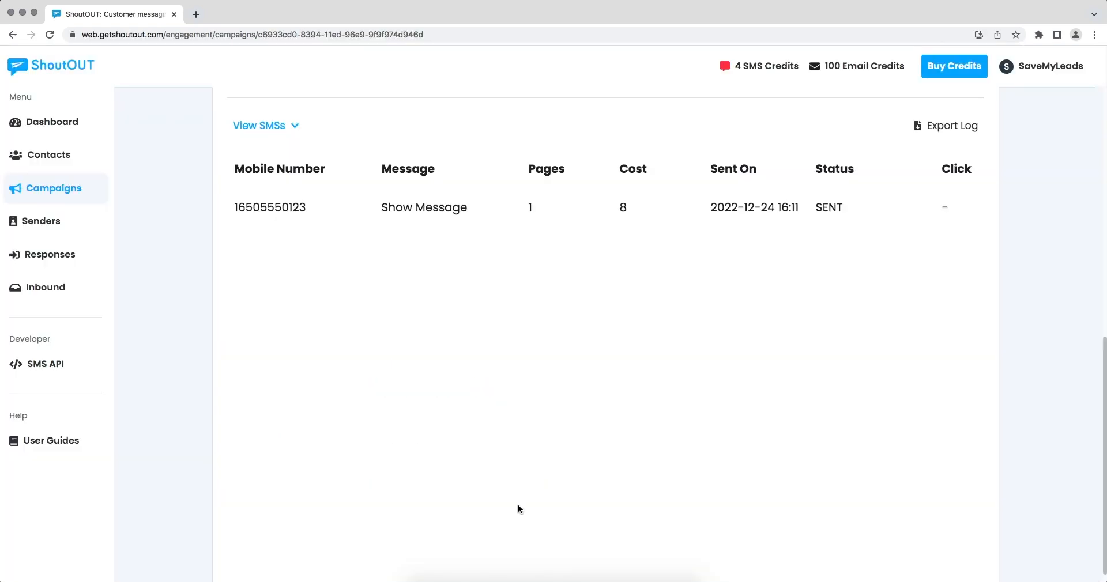
click(430, 216)
drag(441, 149, 585, 166)
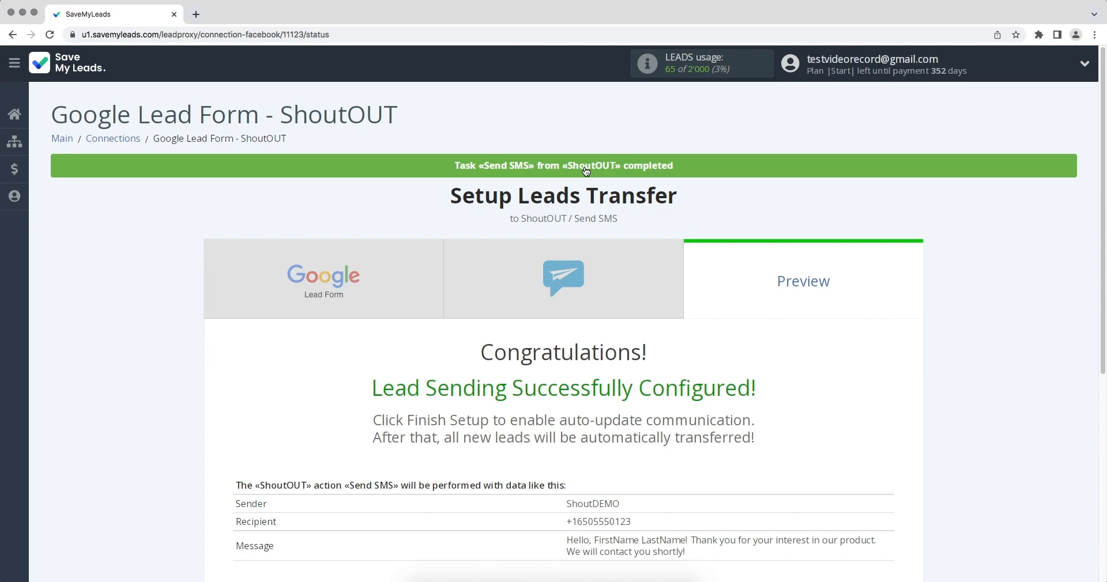
- Finish the connection setup and rename the connection to "Google Lead Form - ShoutOUT 12/24/2022"
scroll(586, 171, down, 5)
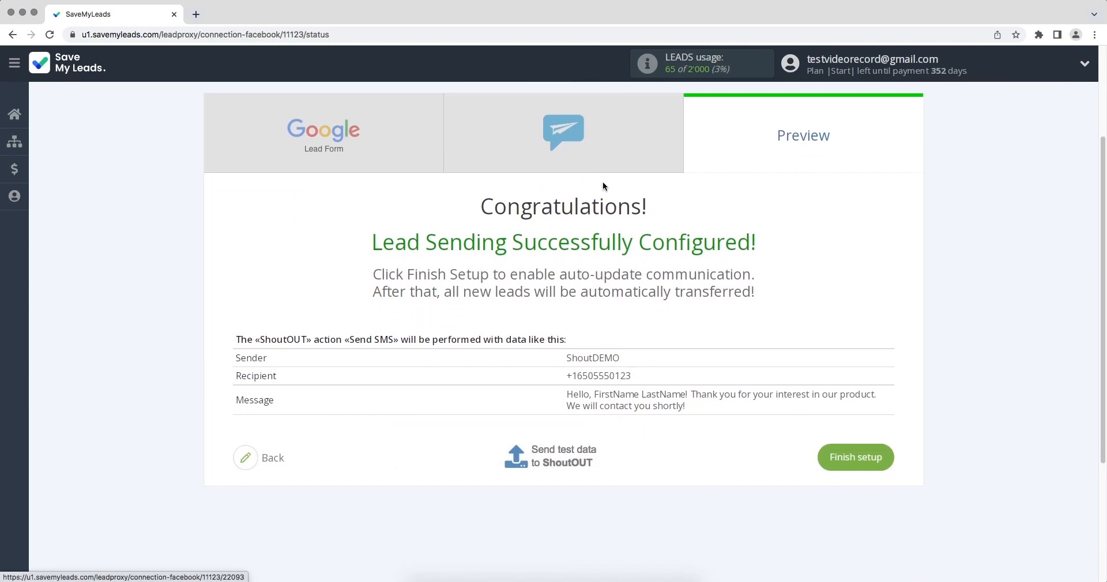
click(851, 457)
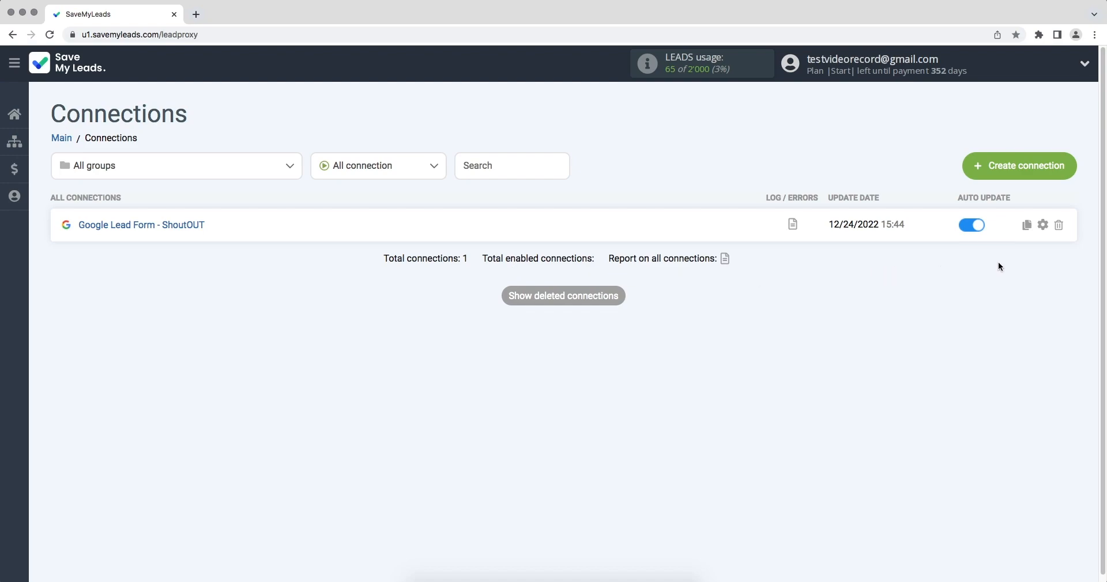
click(1043, 225)
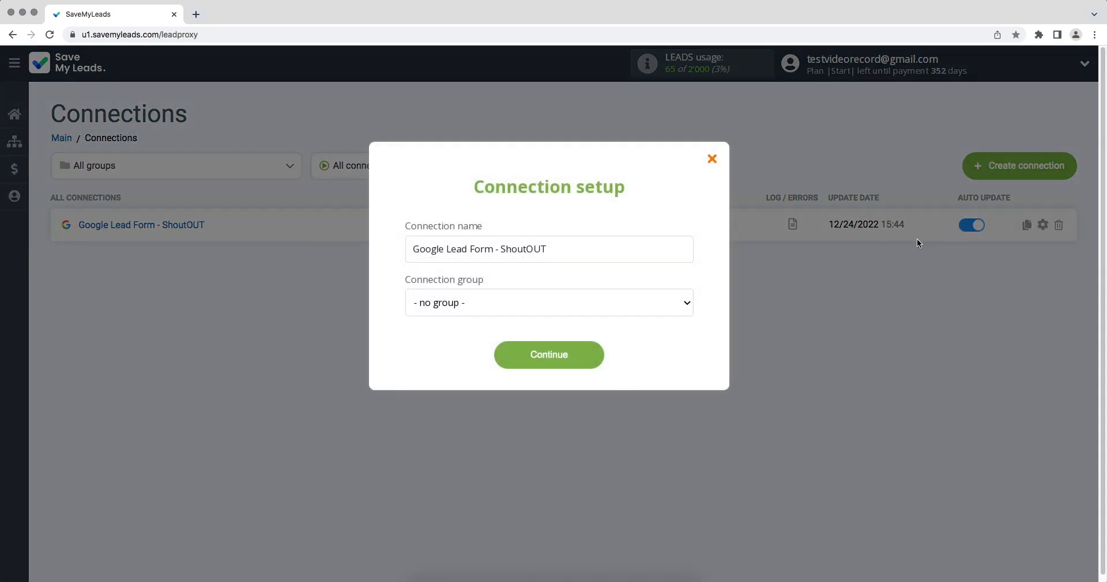
text(12/24/2022)
click(603, 359)
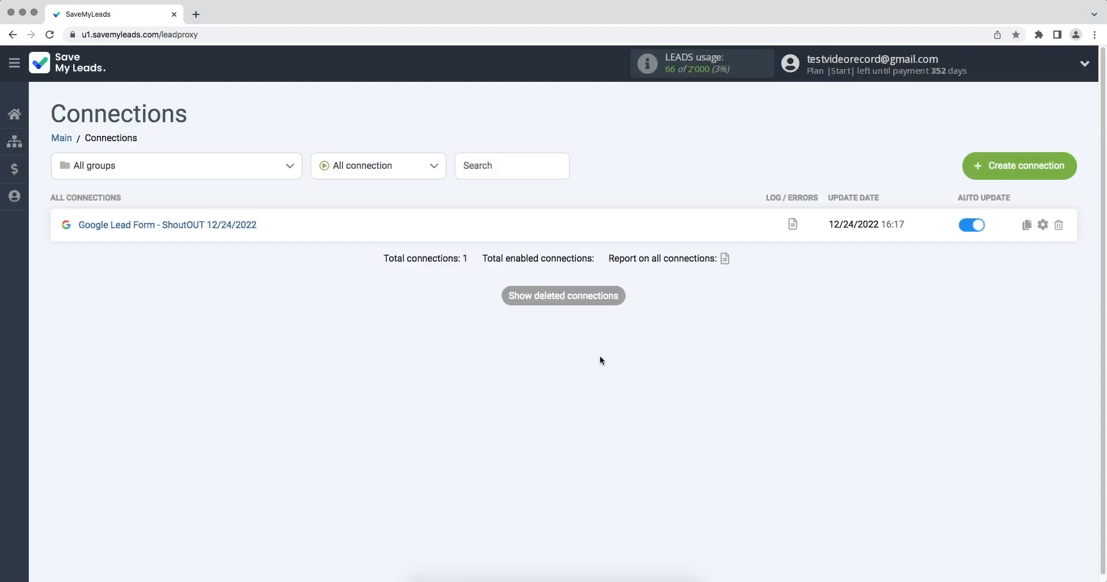